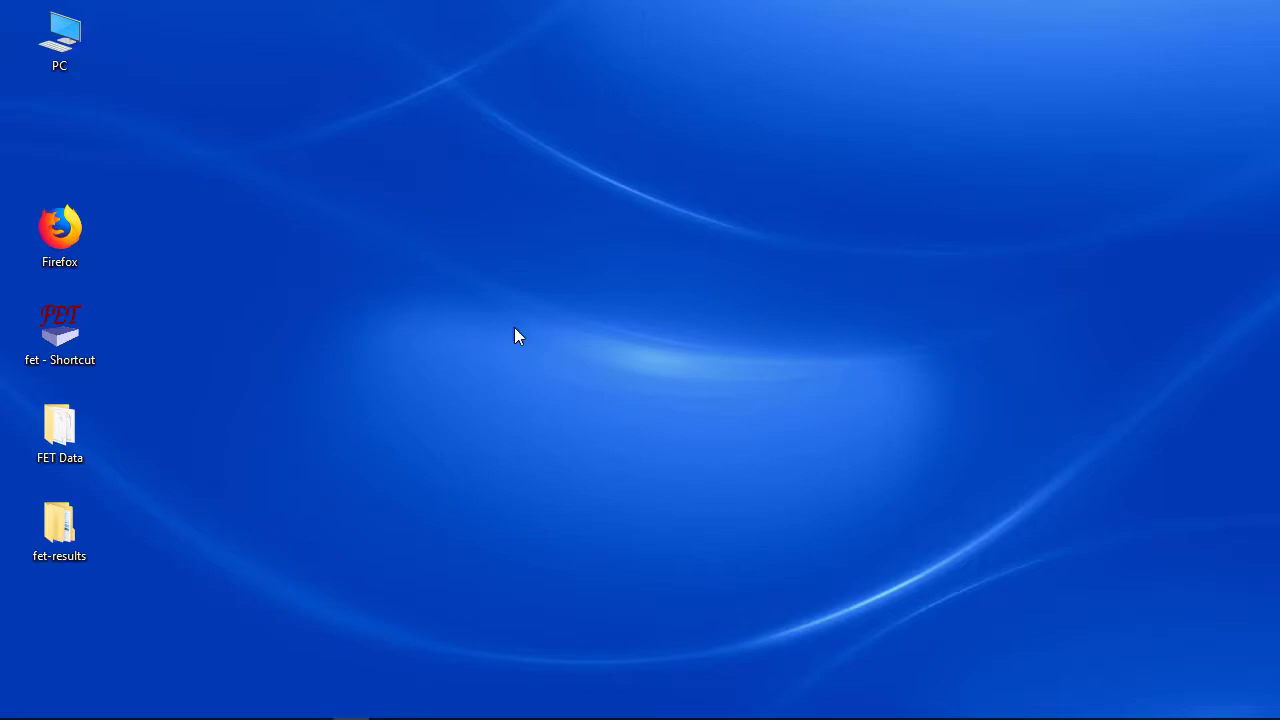
Launch FET and open german-100_and_0_no_constraints.fet from the recent files list.
double_click(80, 336)
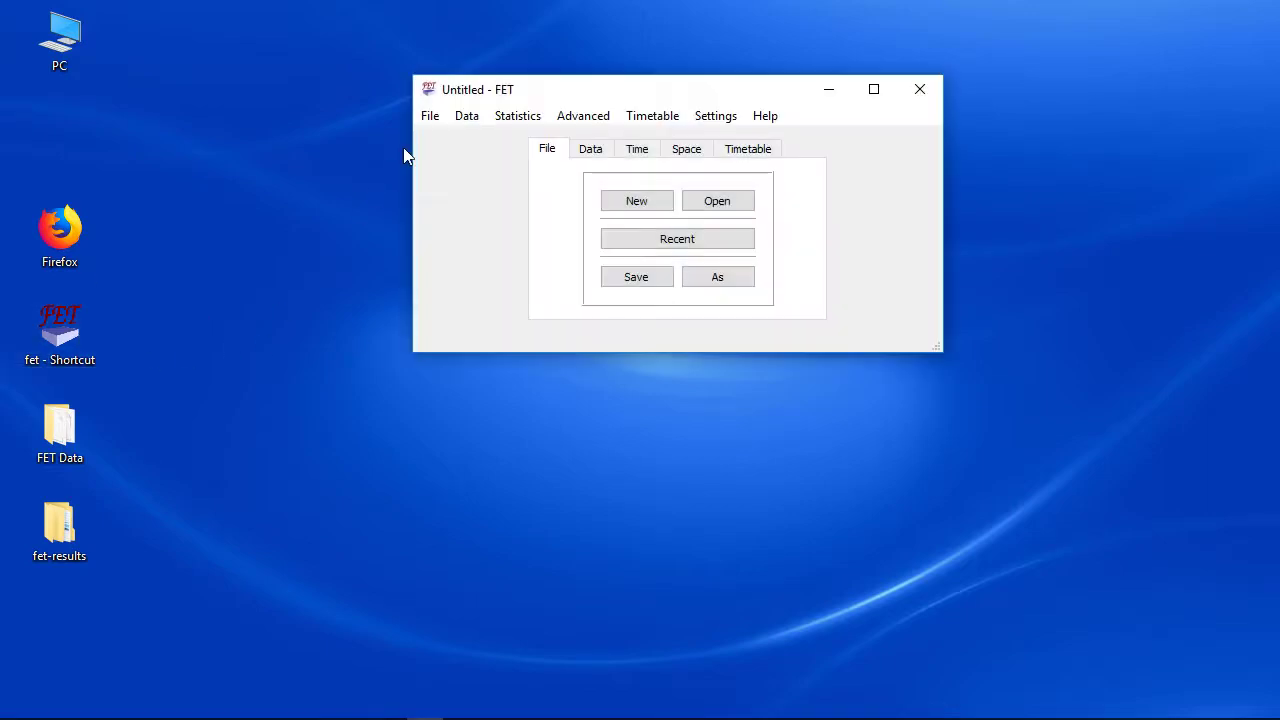
left_click(430, 116)
mouse_move(530, 190)
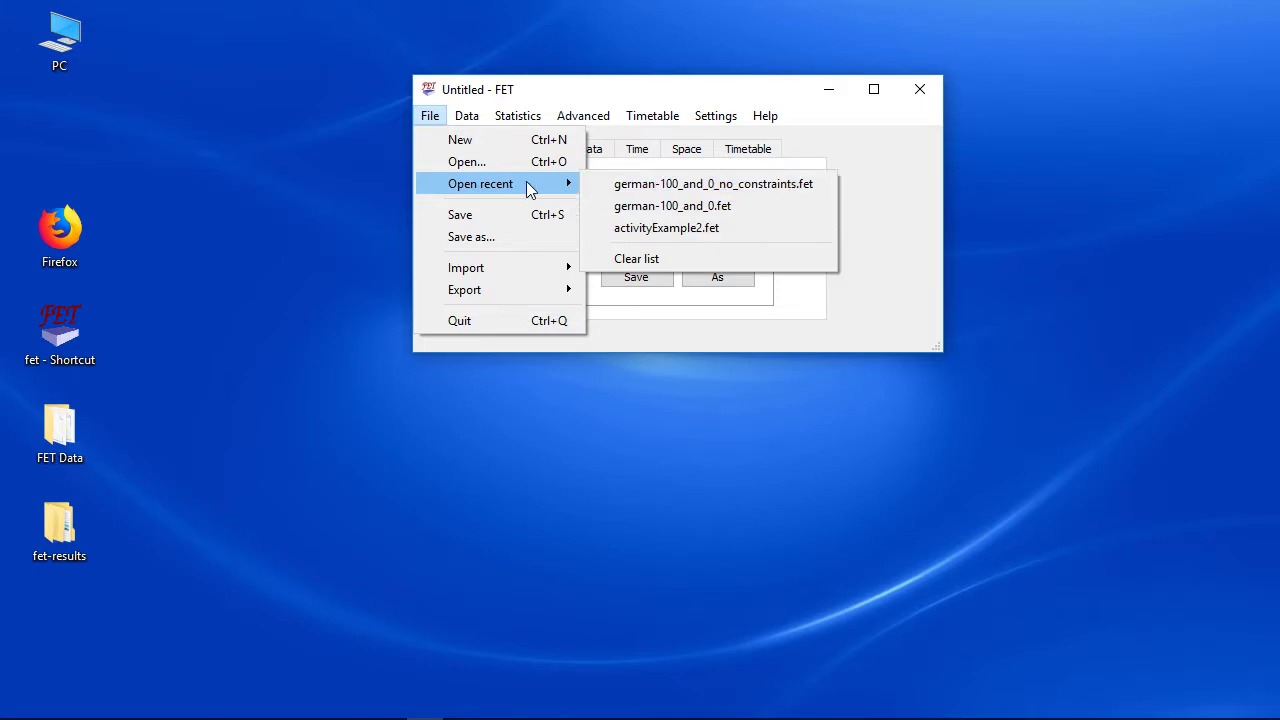
left_click(623, 184)
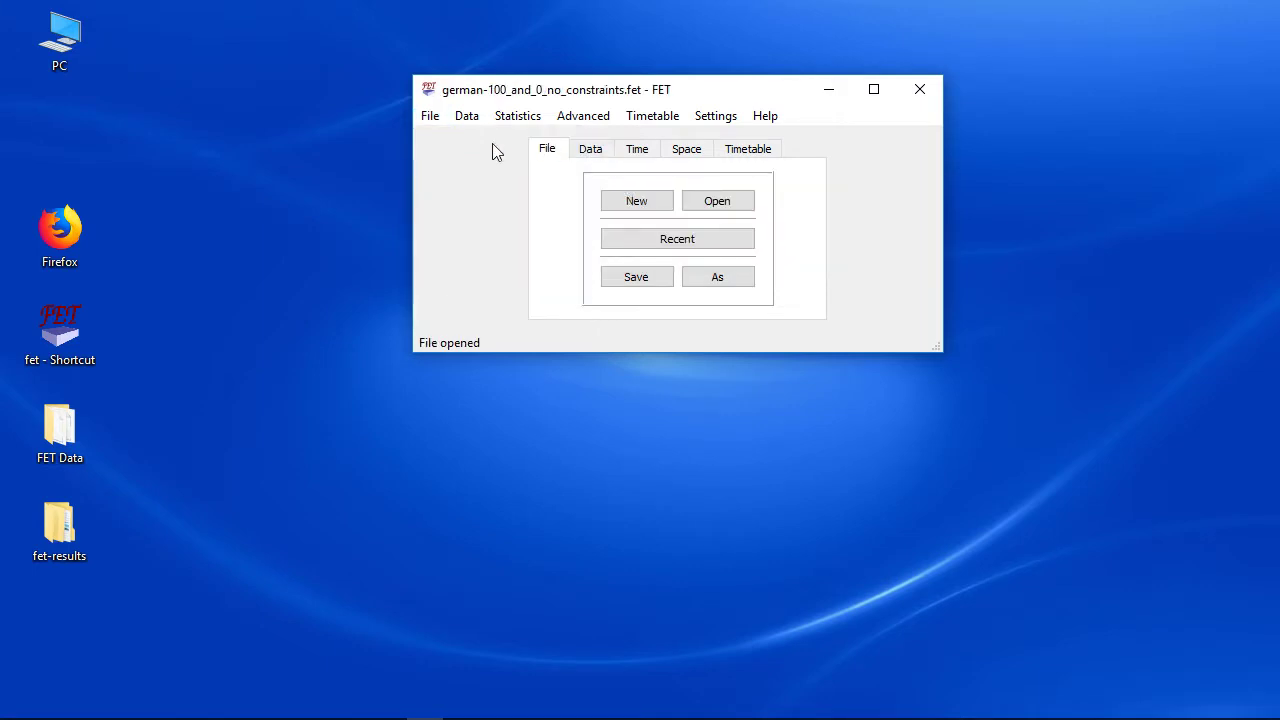
left_click(631, 122)
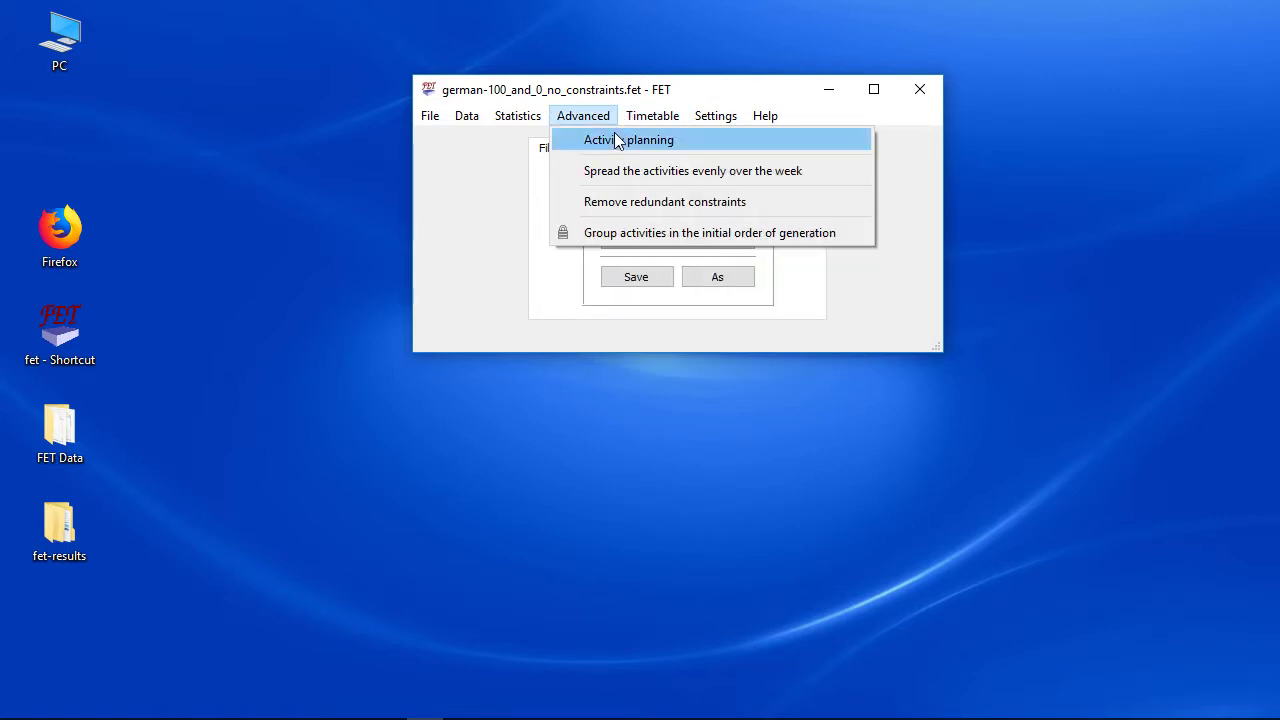
Open Activity Planning and inspect a teacher's target hours, keeping the value 26.
left_click(617, 135)
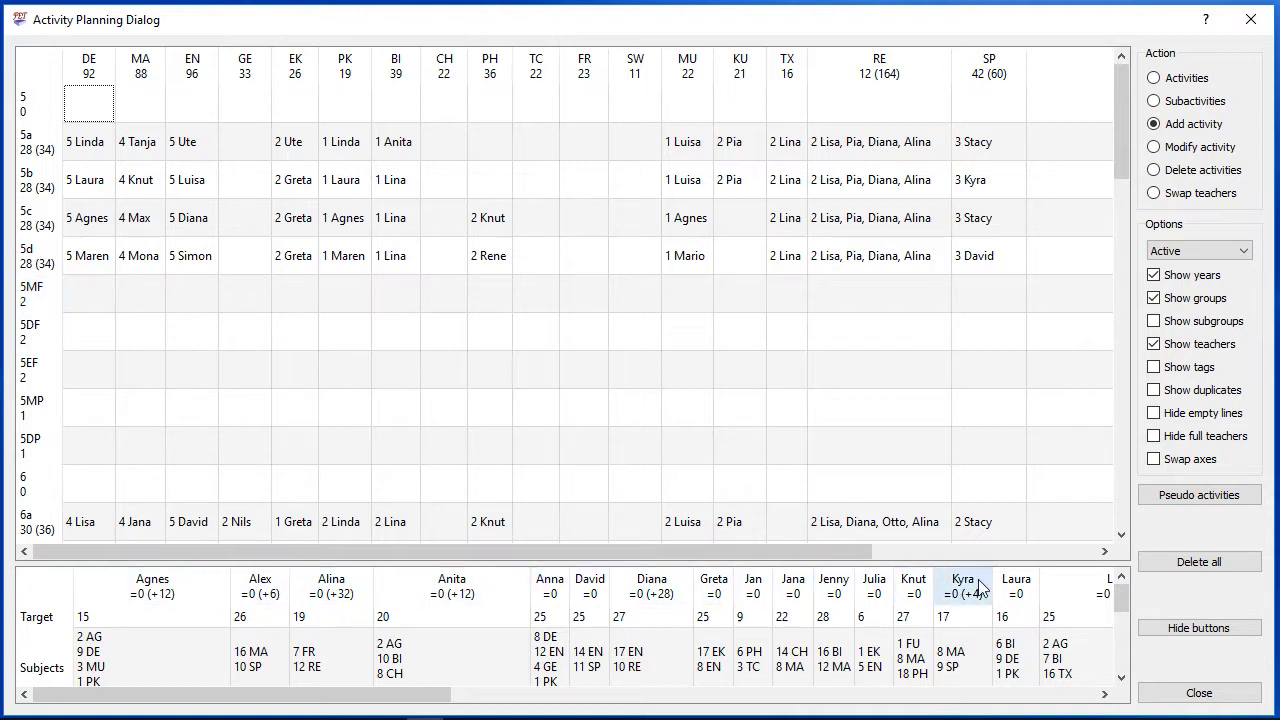
left_click(261, 621)
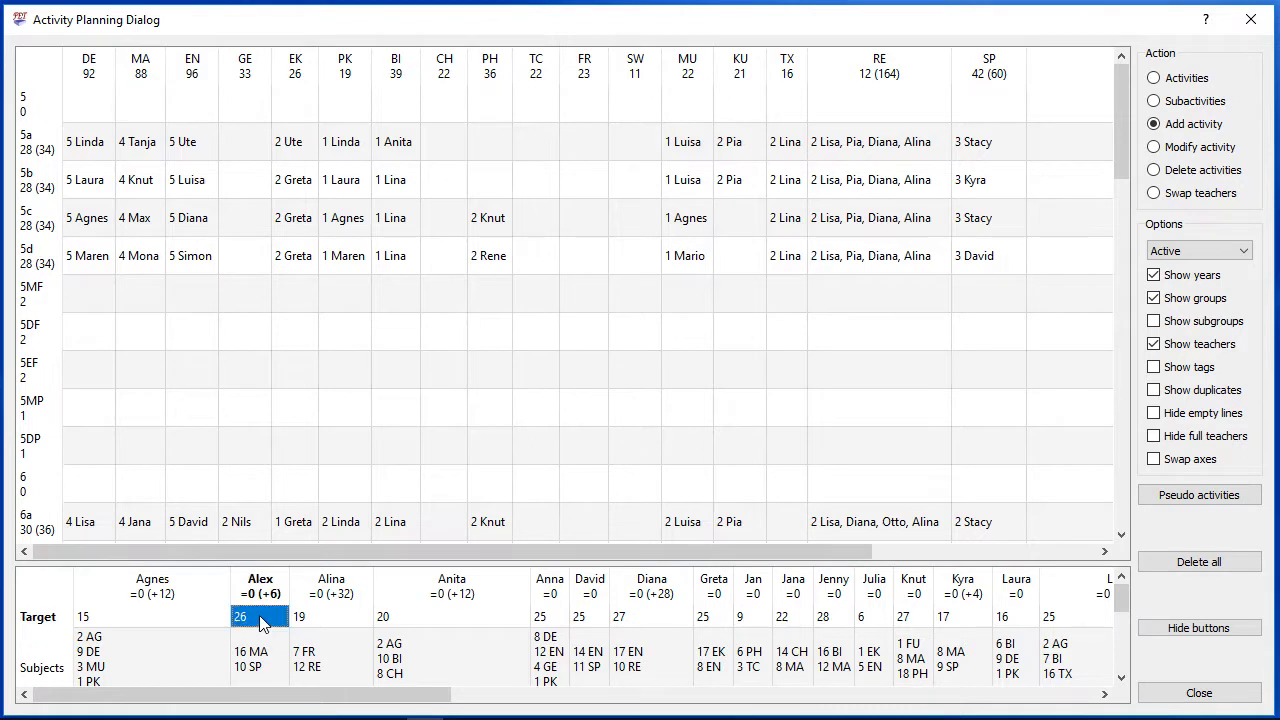
double_click(261, 621)
left_click(686, 402)
Toggle Hide full teachers on and off, then start and cancel a new activity for a teacher.
left_click(1154, 437)
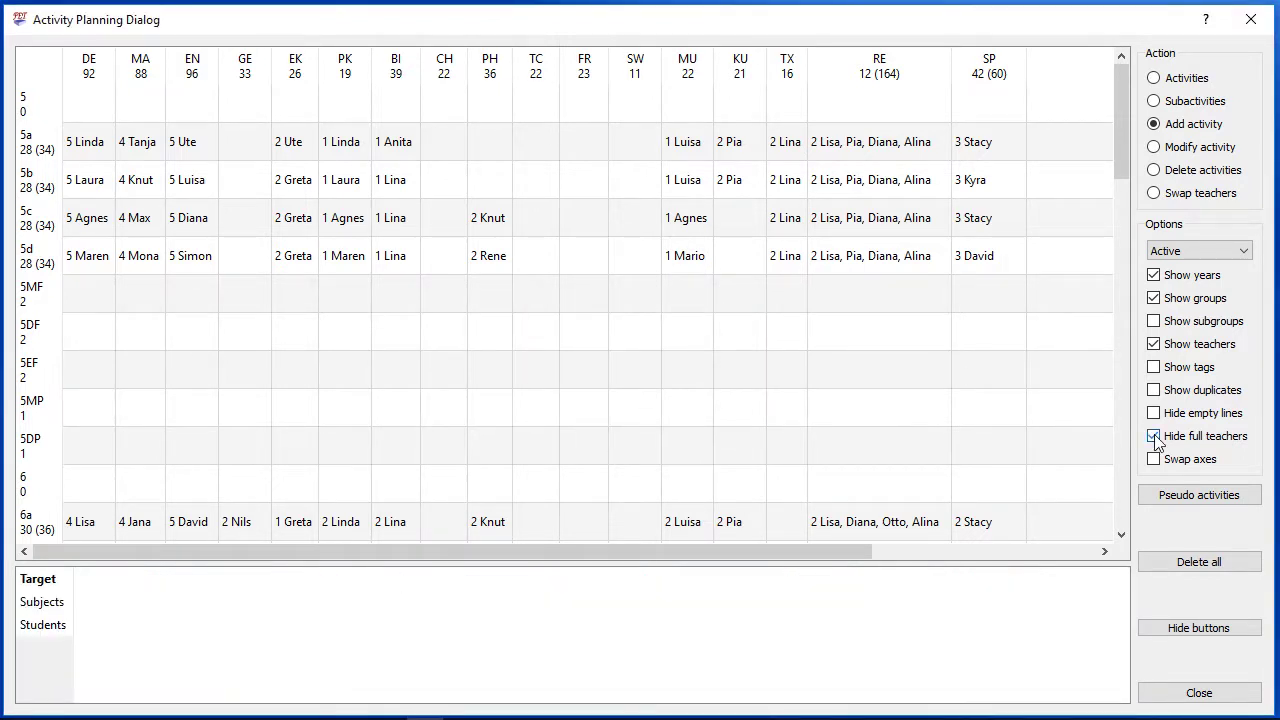
left_click(1154, 437)
left_click(1154, 437)
left_click(1154, 437)
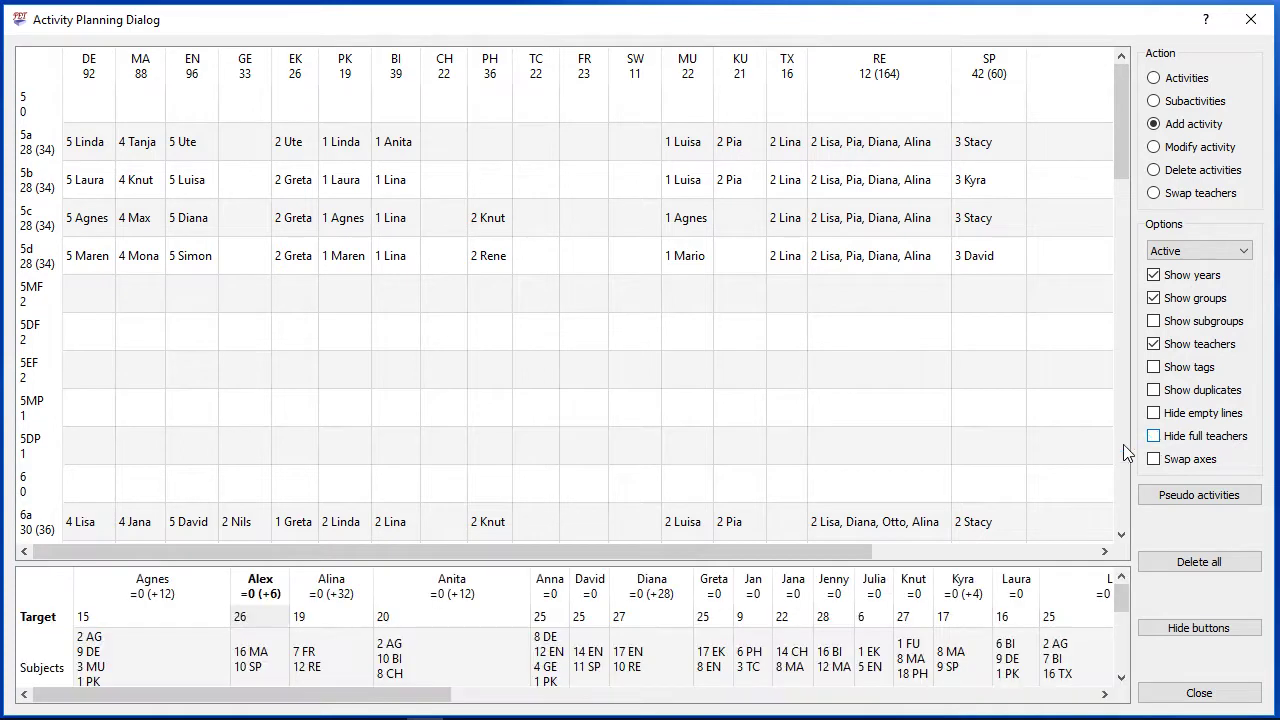
double_click(143, 660)
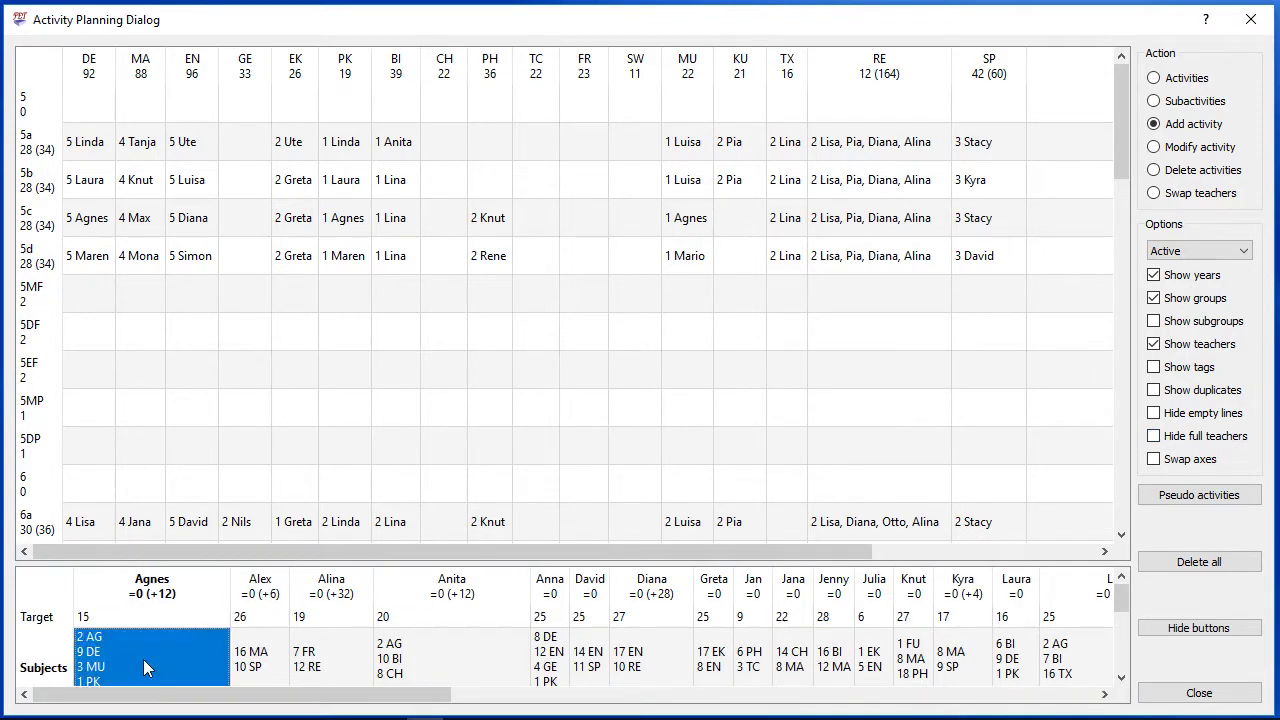
left_click(1164, 555)
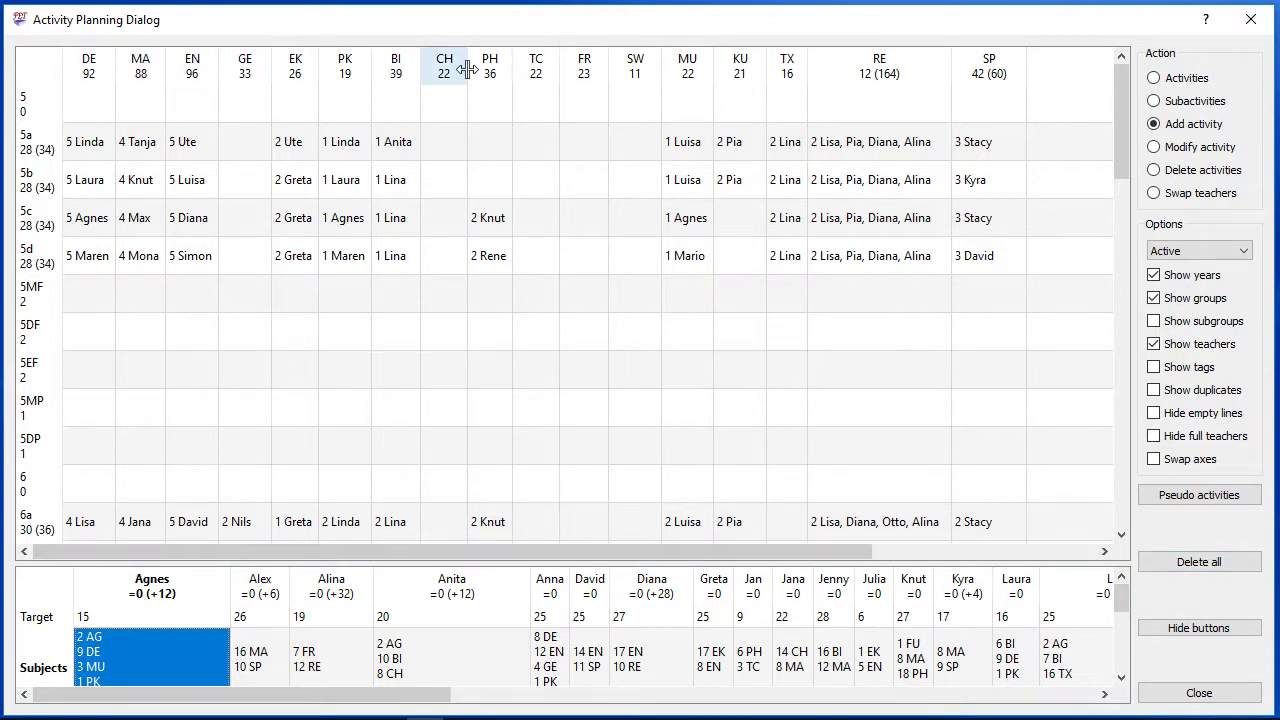
Close Activity Planning and review the Teachers statistics table.
left_click(1190, 693)
left_click(530, 116)
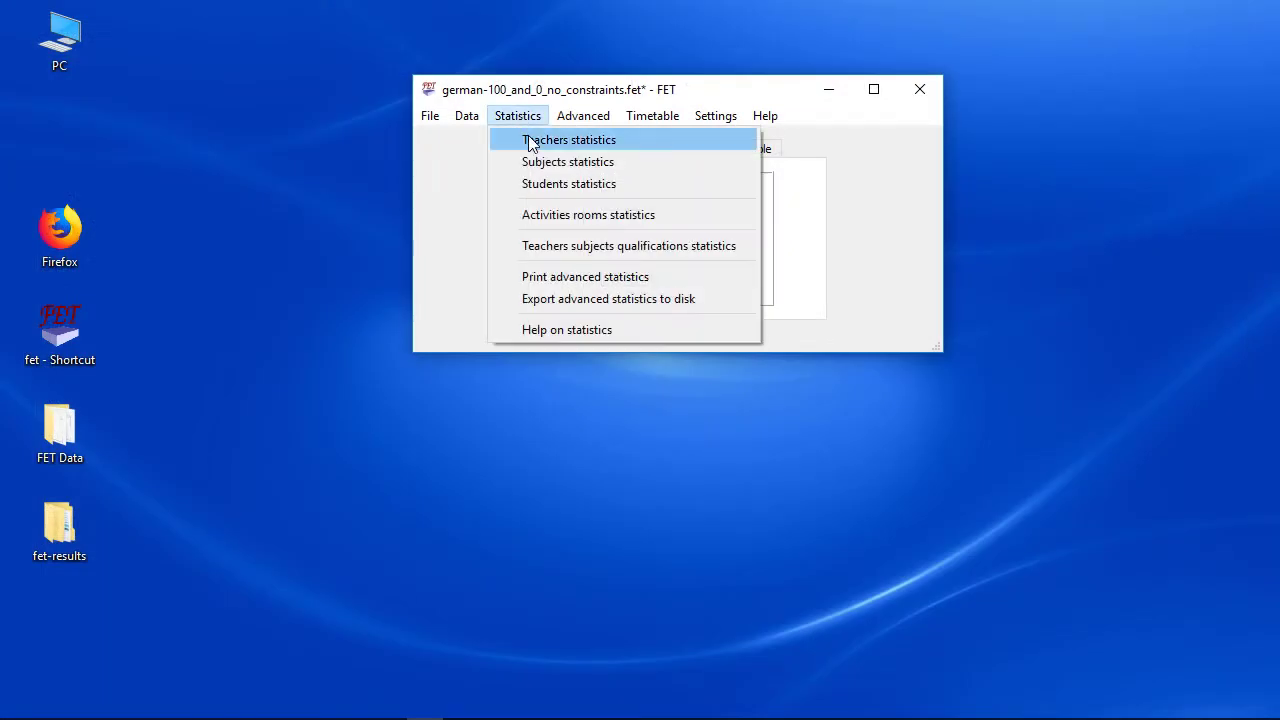
left_click(532, 142)
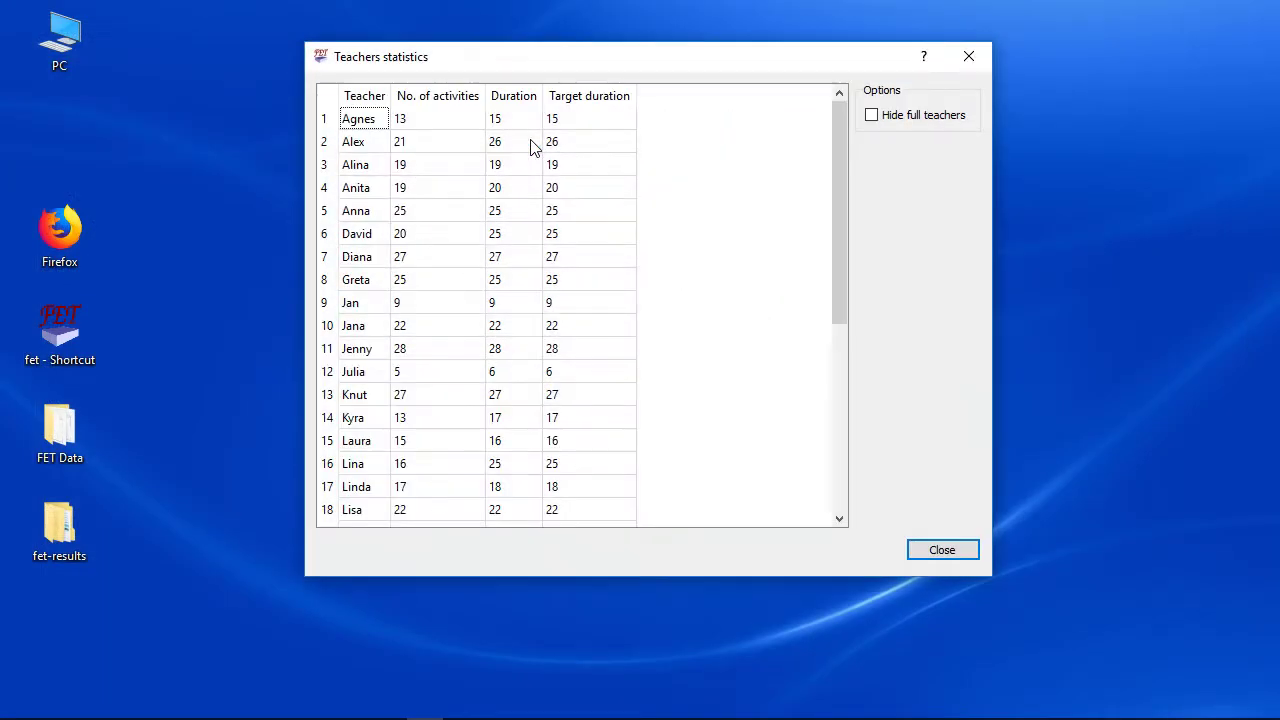
scroll(455, 252, "down", 5)
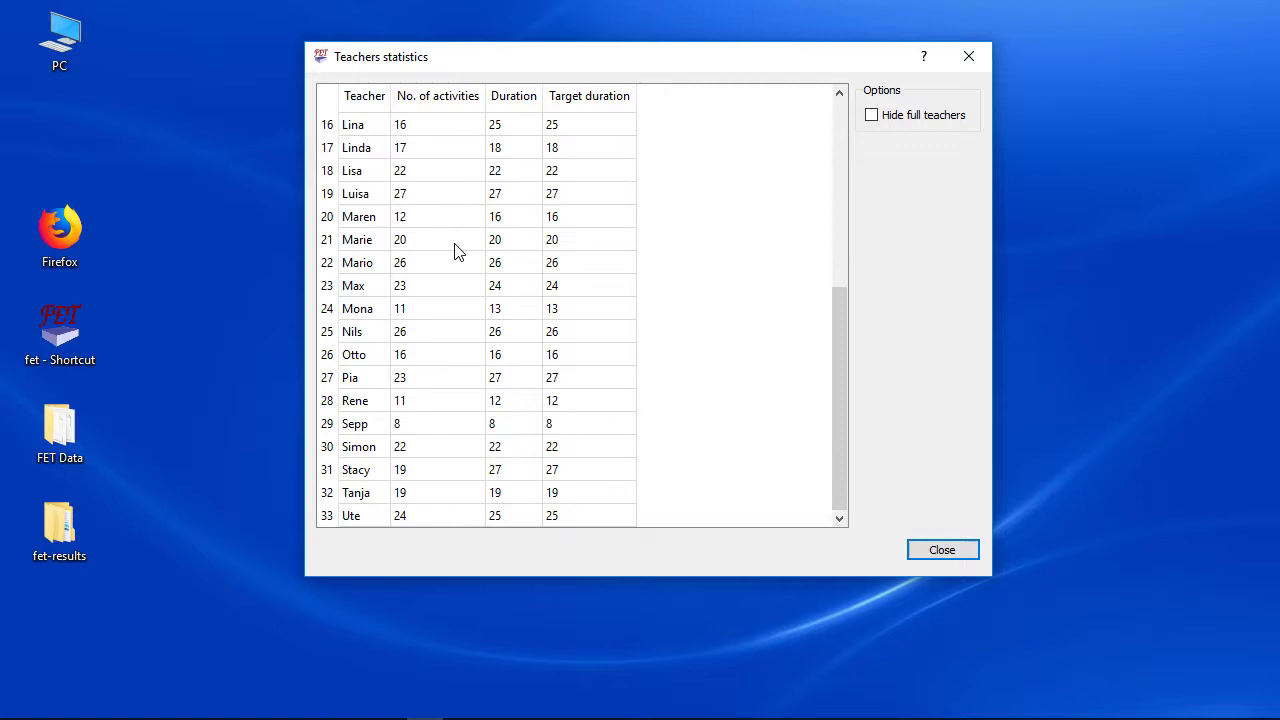
scroll(455, 252, "up", 2)
scroll(455, 252, "up", 3)
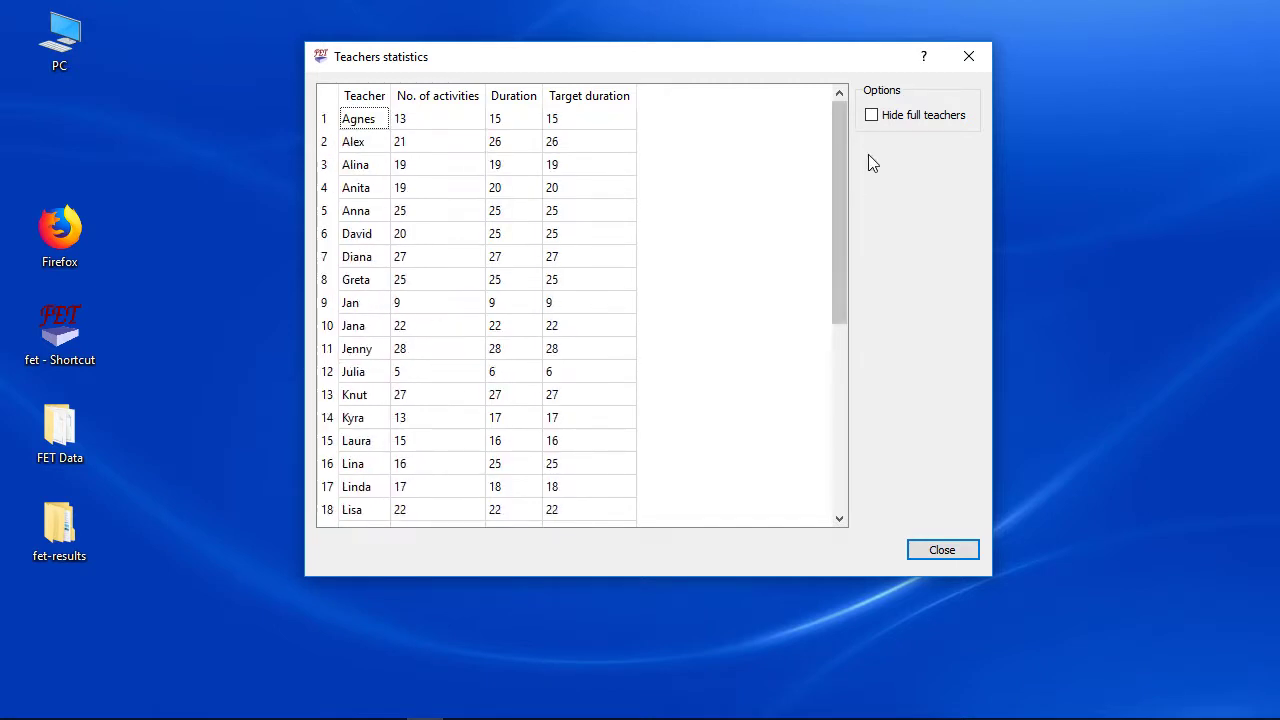
Toggle Hide full teachers twice to confirm all 33 teachers meet their targets, then close the statistics.
left_click(872, 117)
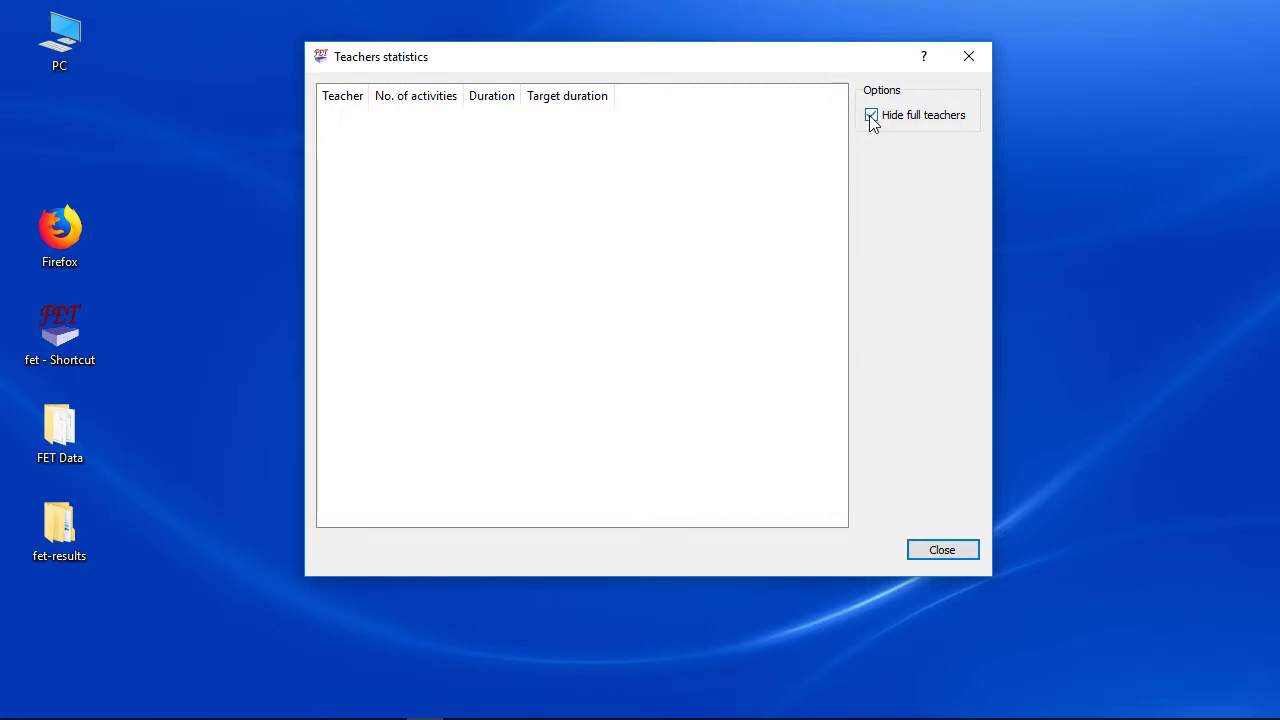
left_click(871, 117)
left_click(871, 117)
left_click(871, 117)
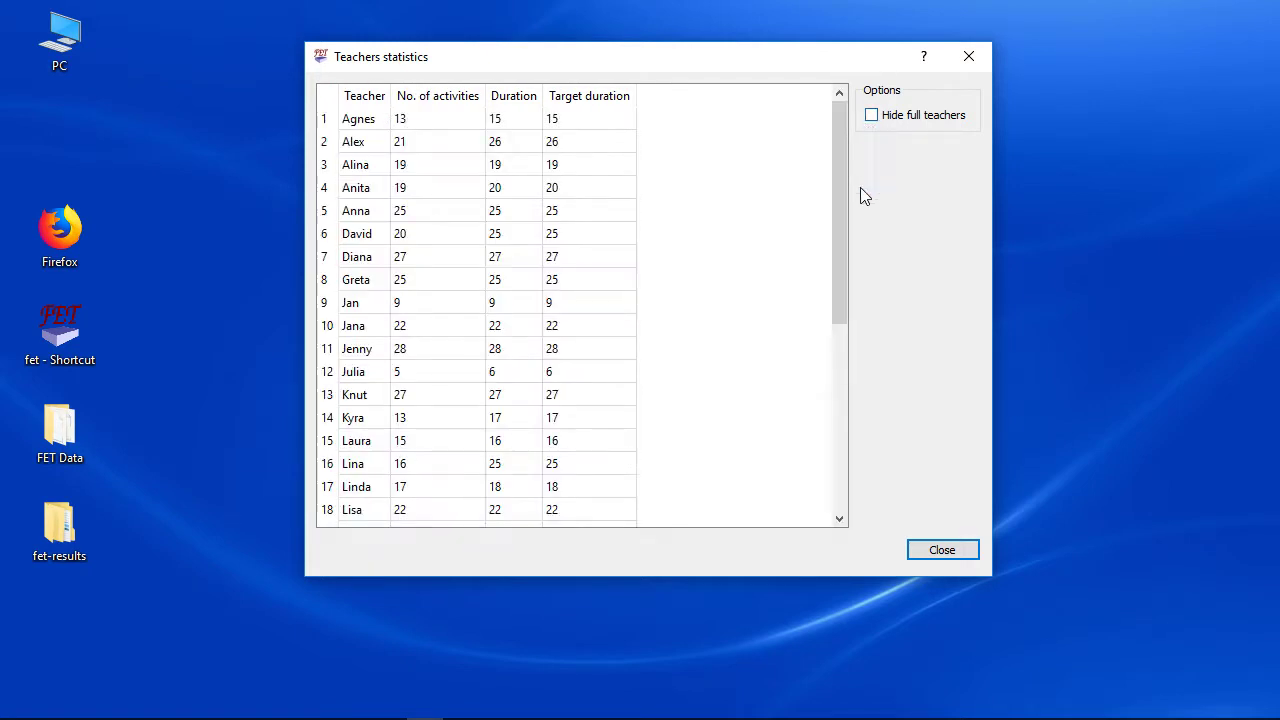
left_click(942, 550)
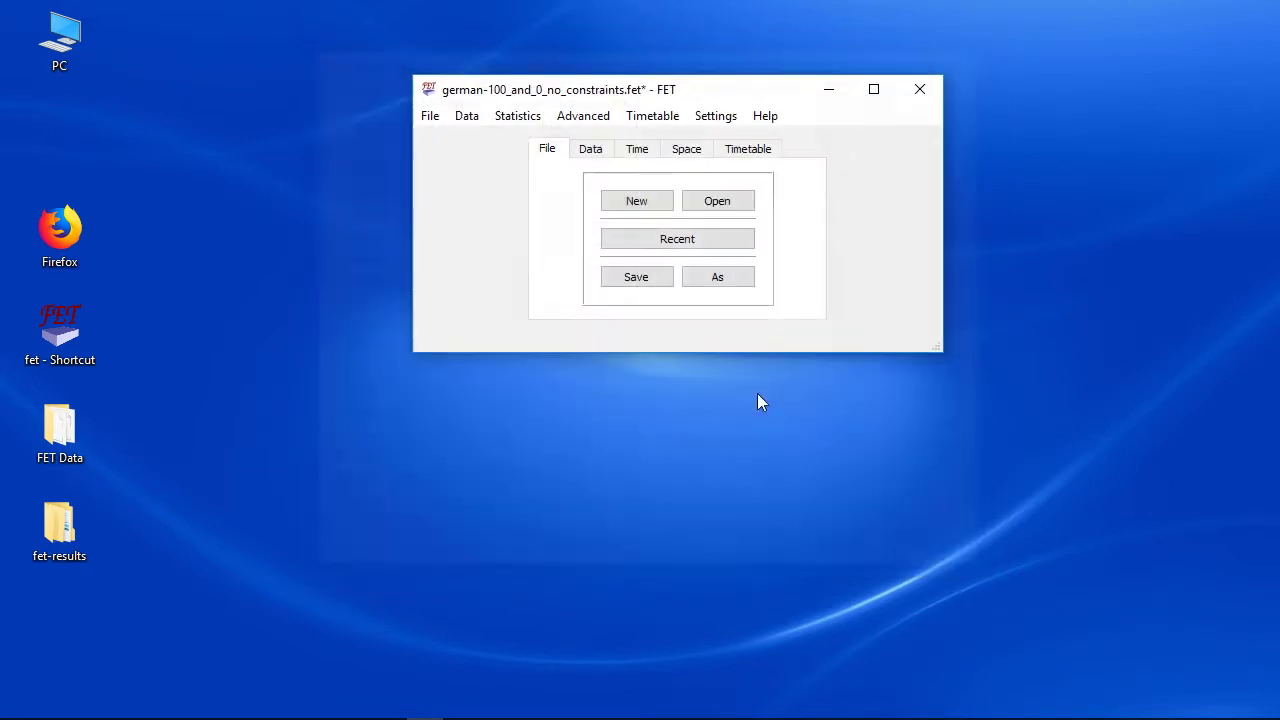
Glance at the subjects statistics, then show students statistics with only subgroups listed.
left_click(505, 117)
left_click(527, 165)
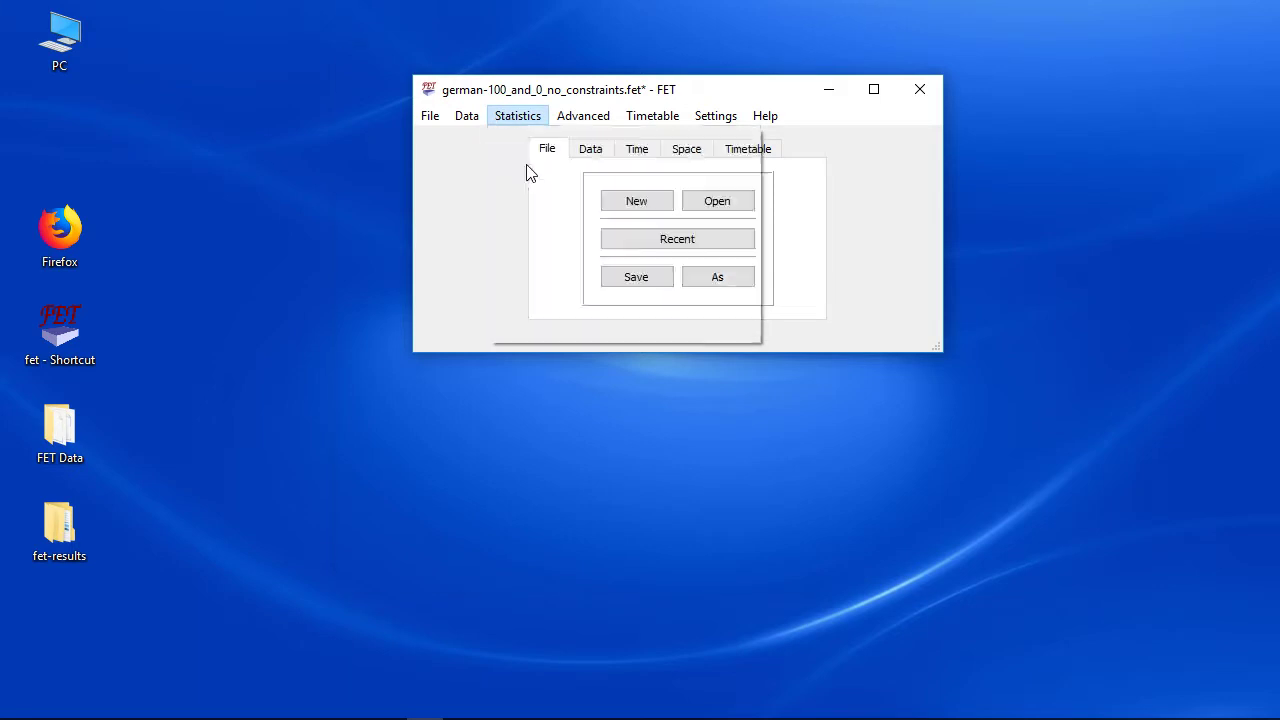
left_click(972, 564)
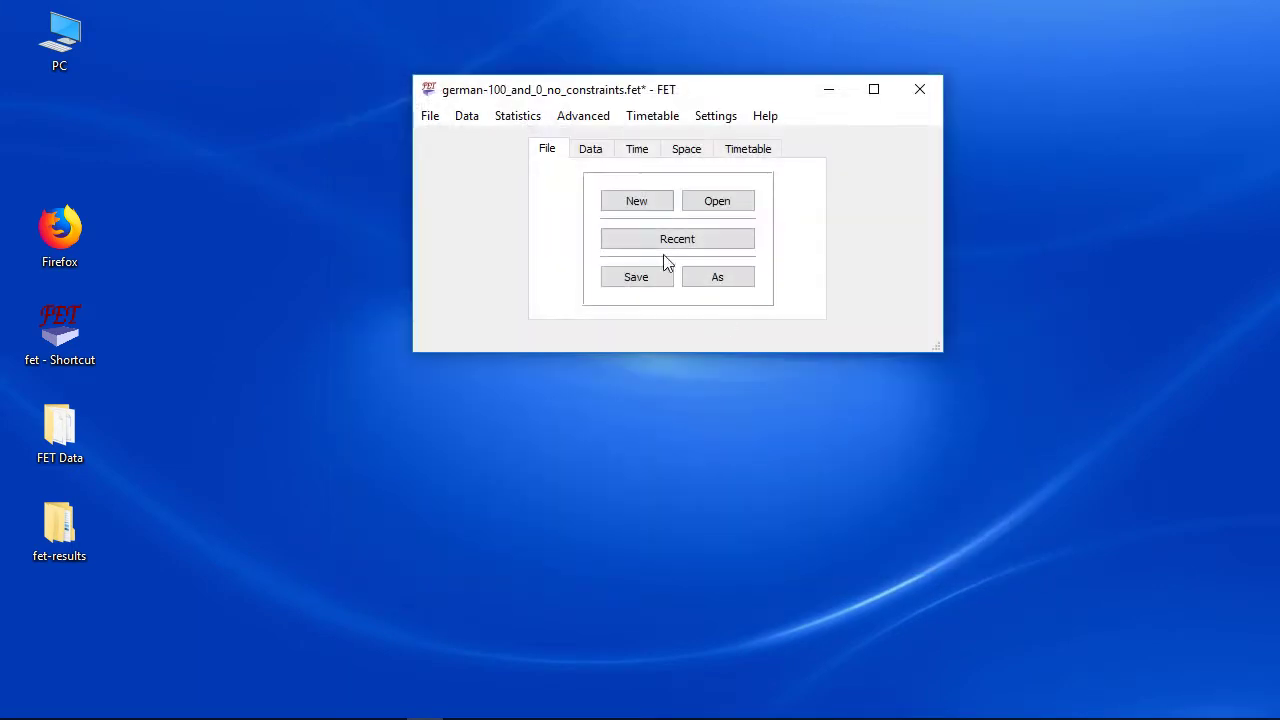
left_click(517, 117)
left_click(534, 186)
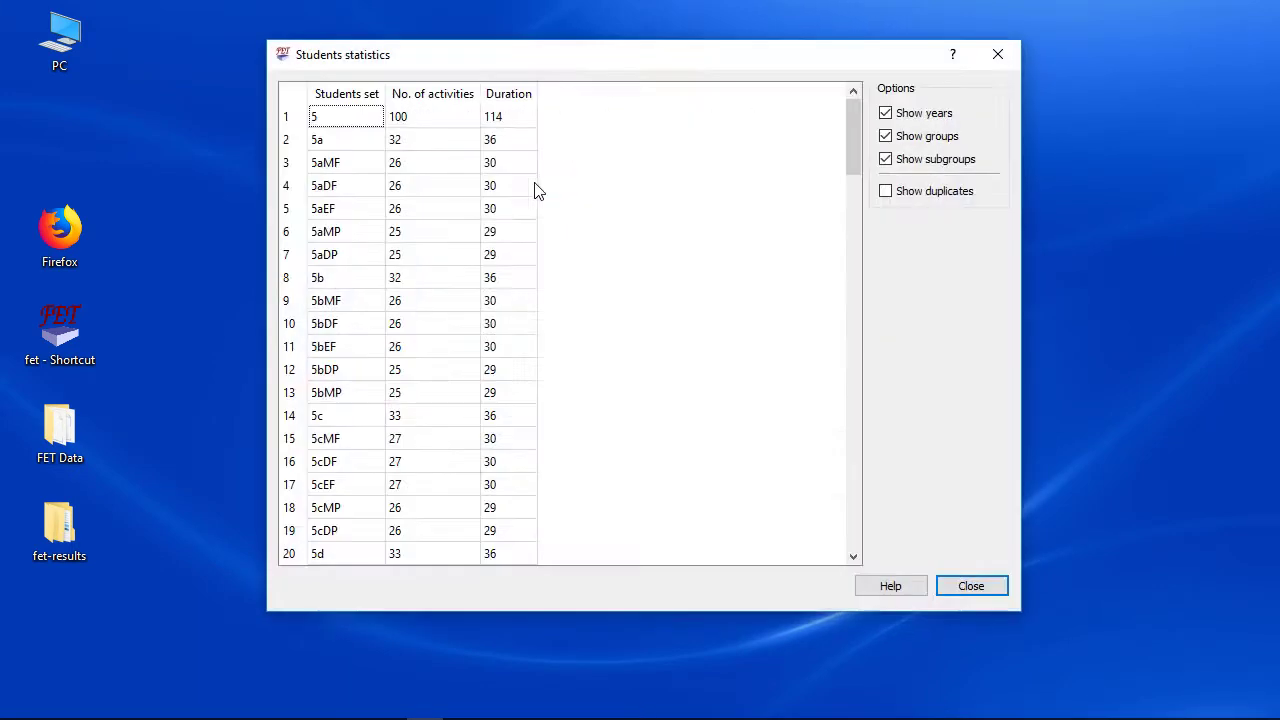
left_click(886, 137)
left_click(885, 115)
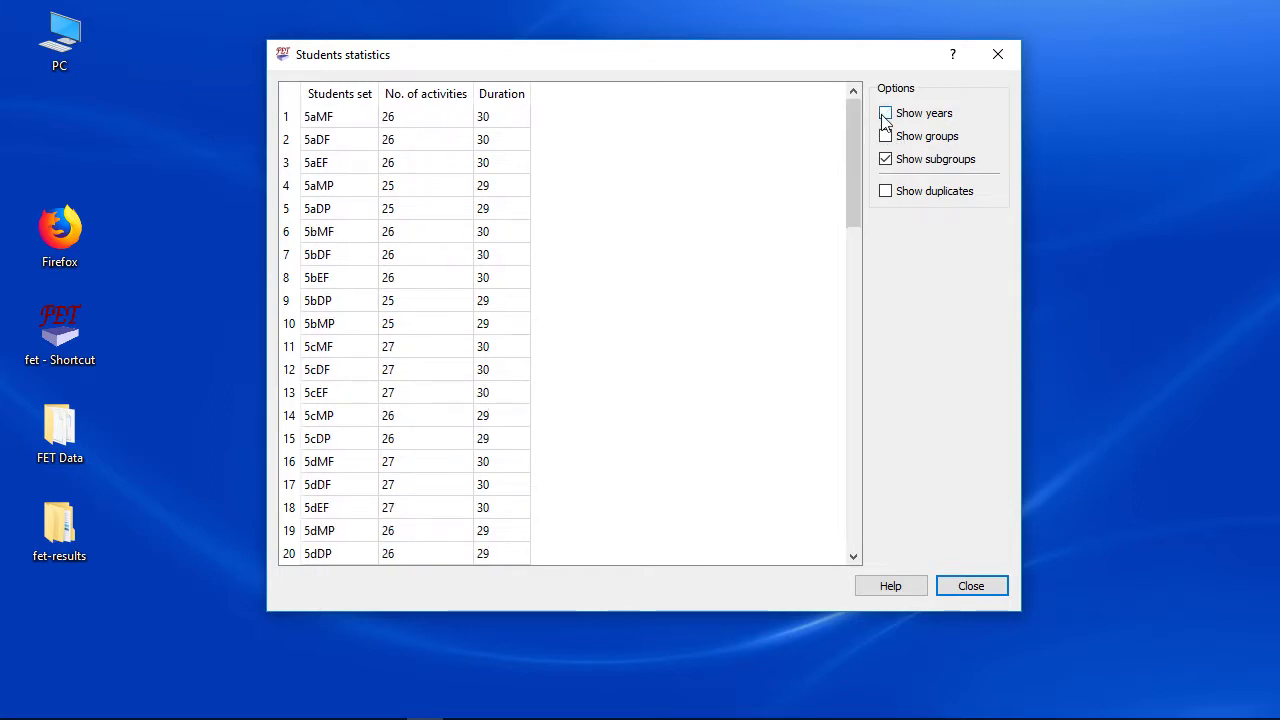
Check the counts of subgroups 5aMF, 5aEF, 5aMP, 5aDP, 5bMF, 5bDF, 5bEF, 5bDP and 5bMP.
left_click(500, 120)
left_click(502, 162)
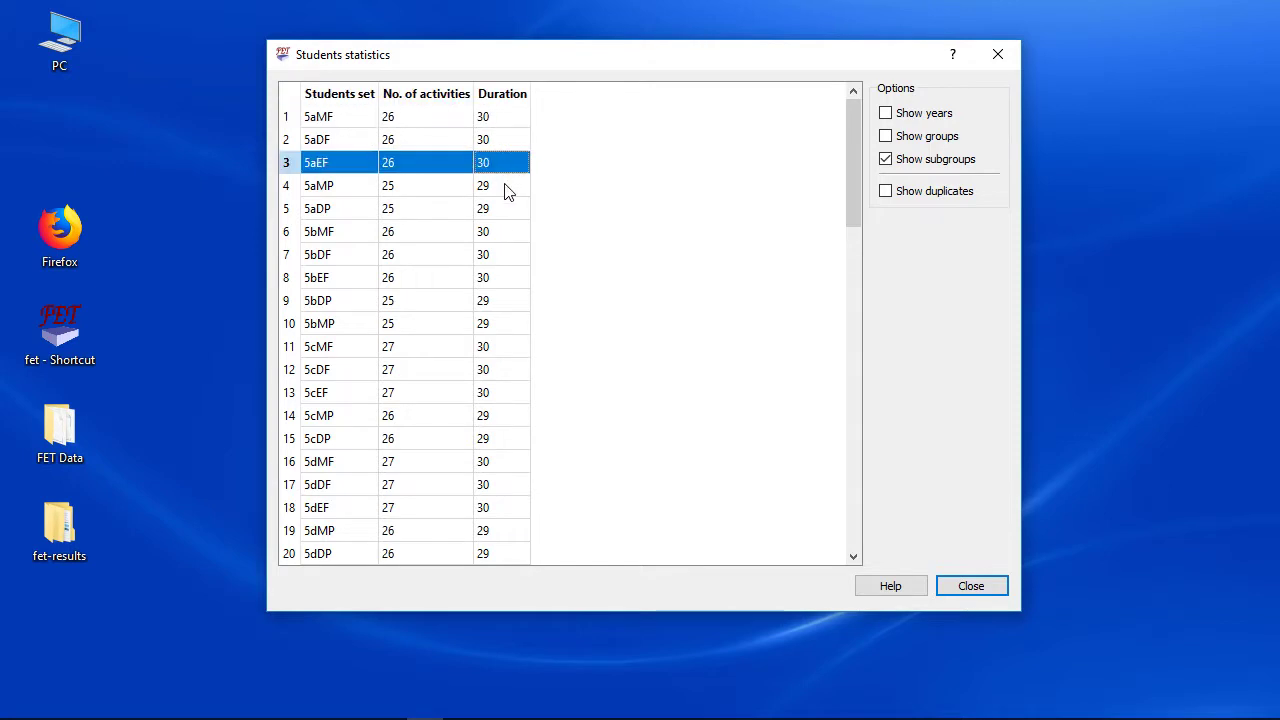
left_click(506, 190)
left_click(506, 208)
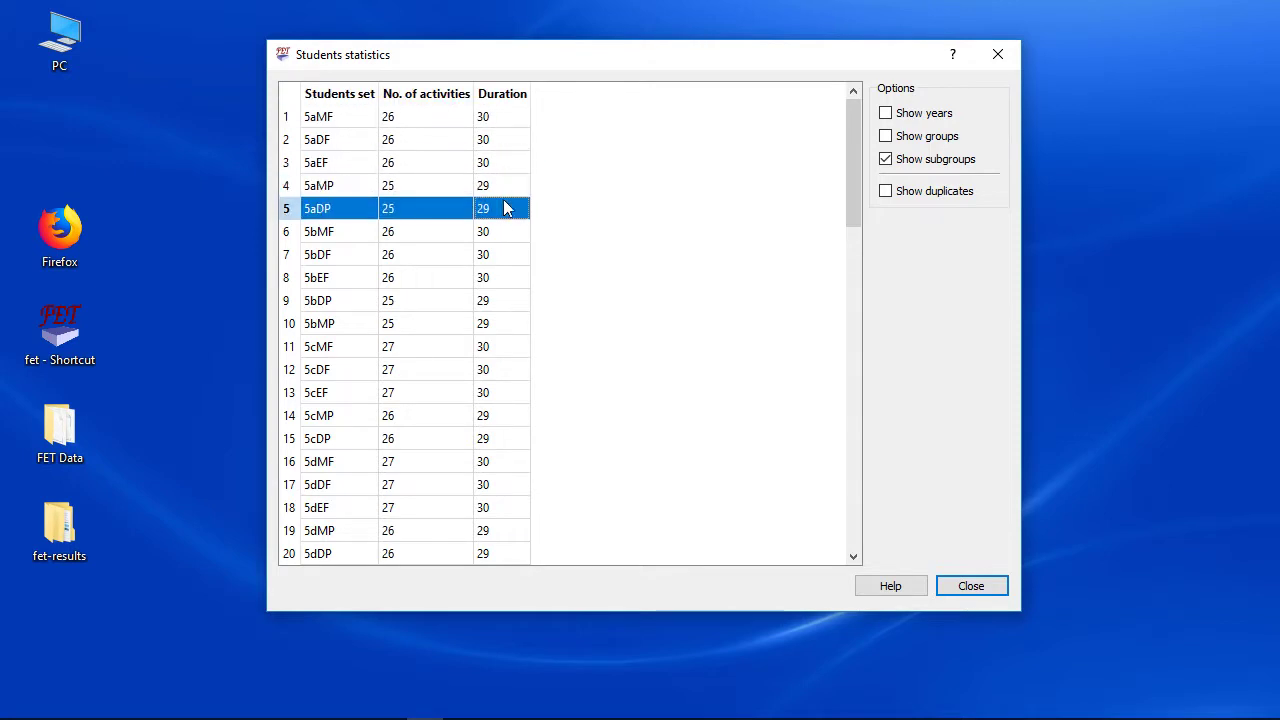
left_click(506, 230)
left_click(504, 256)
left_click(503, 278)
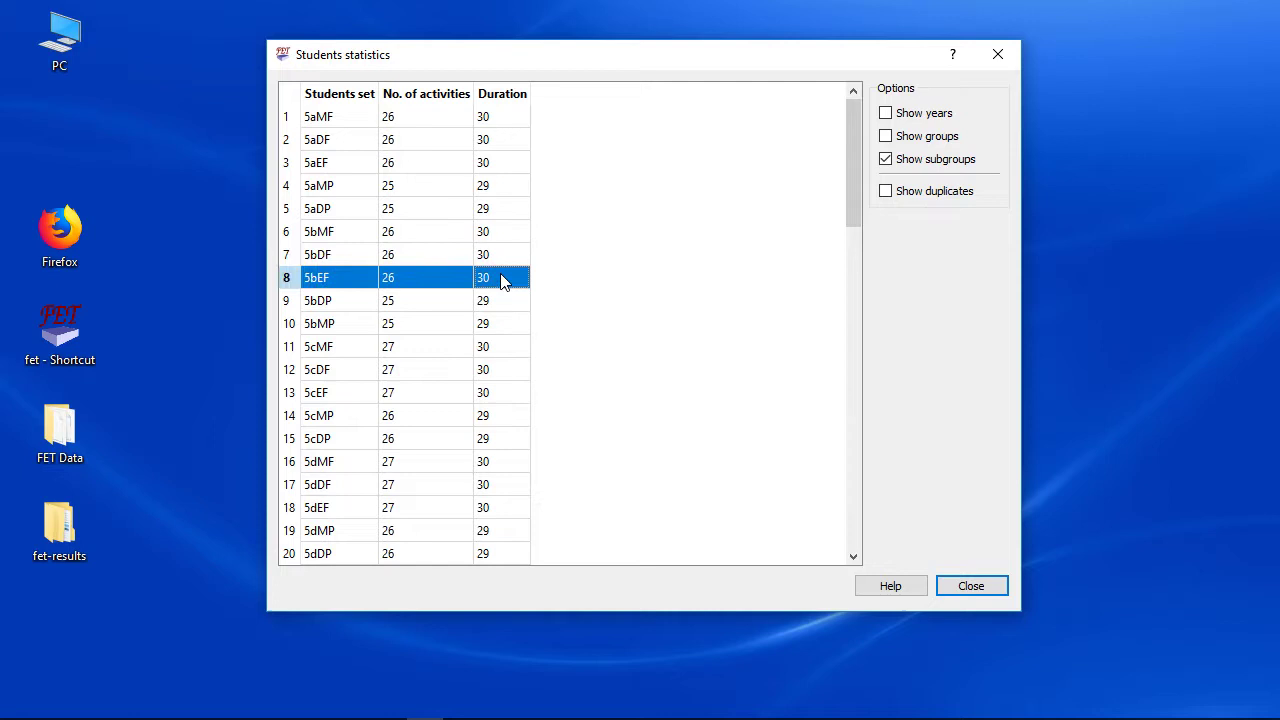
left_click(504, 301)
left_click(504, 325)
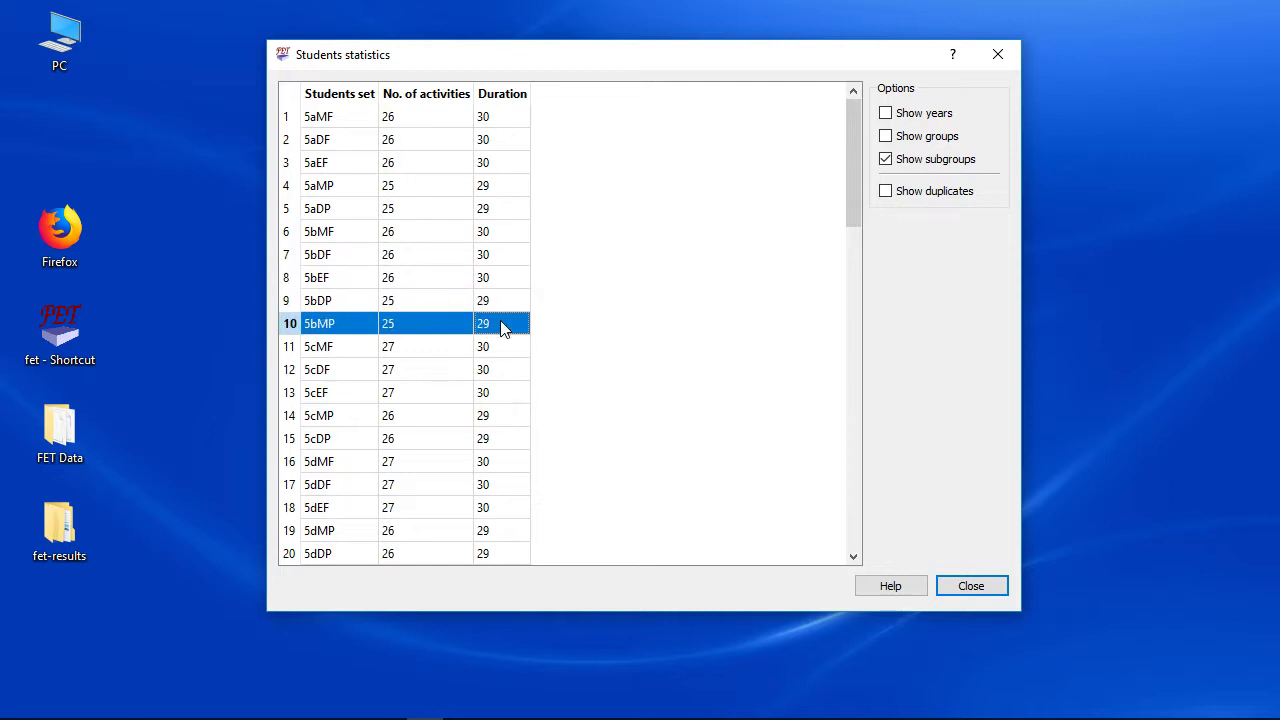
Compare subgroups 5dDF and 5dMP, then switch to the activities rooms statistics.
left_click(499, 486)
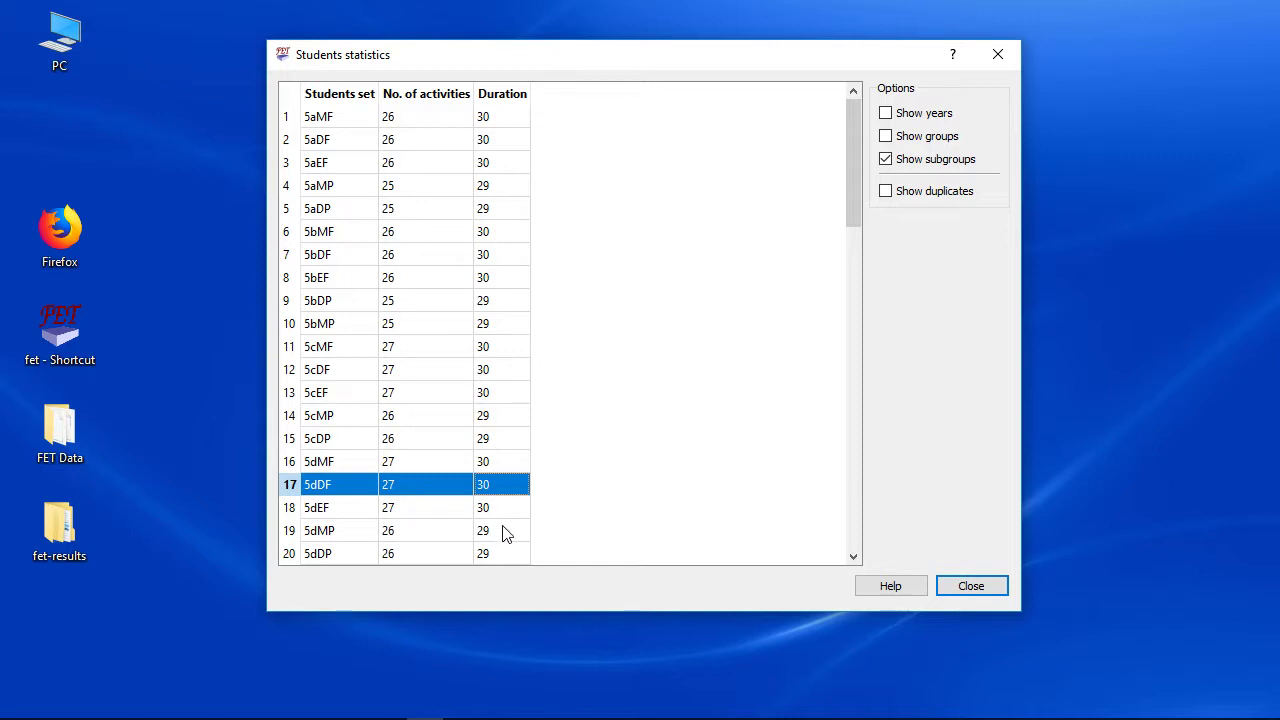
left_click(504, 532)
left_click(503, 488)
left_click(505, 533)
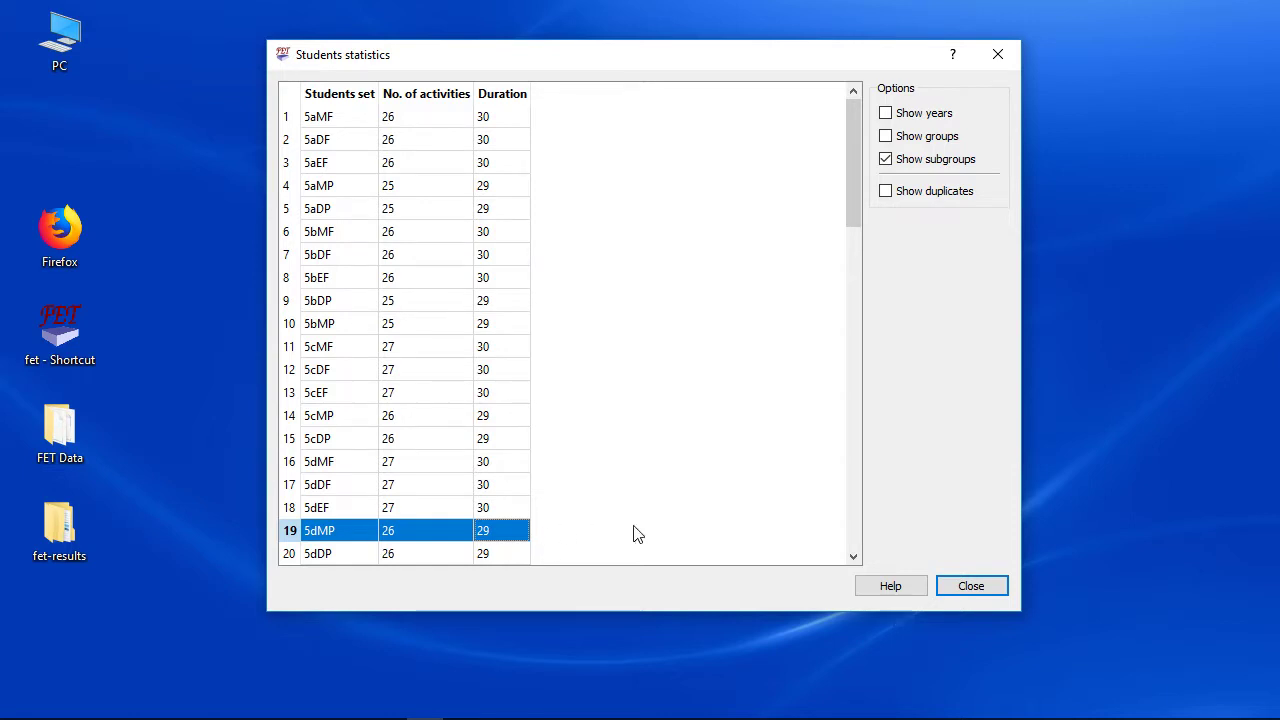
left_click(965, 588)
left_click(503, 118)
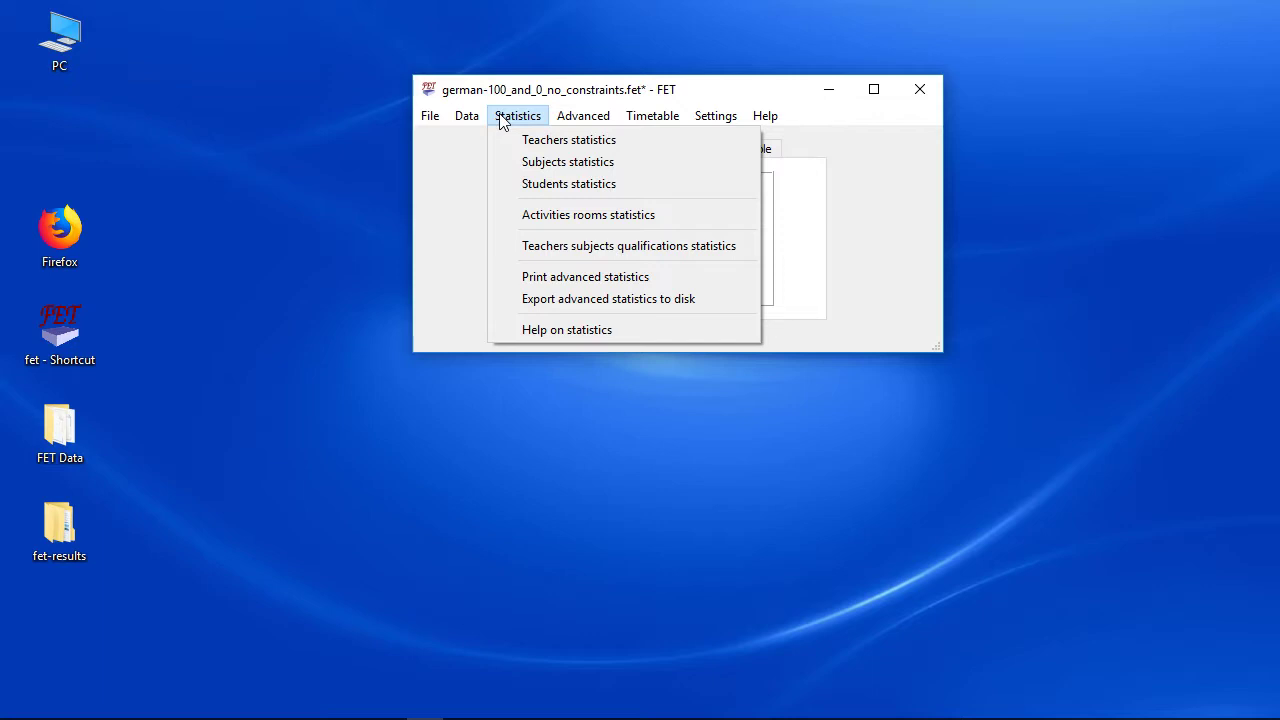
left_click(587, 216)
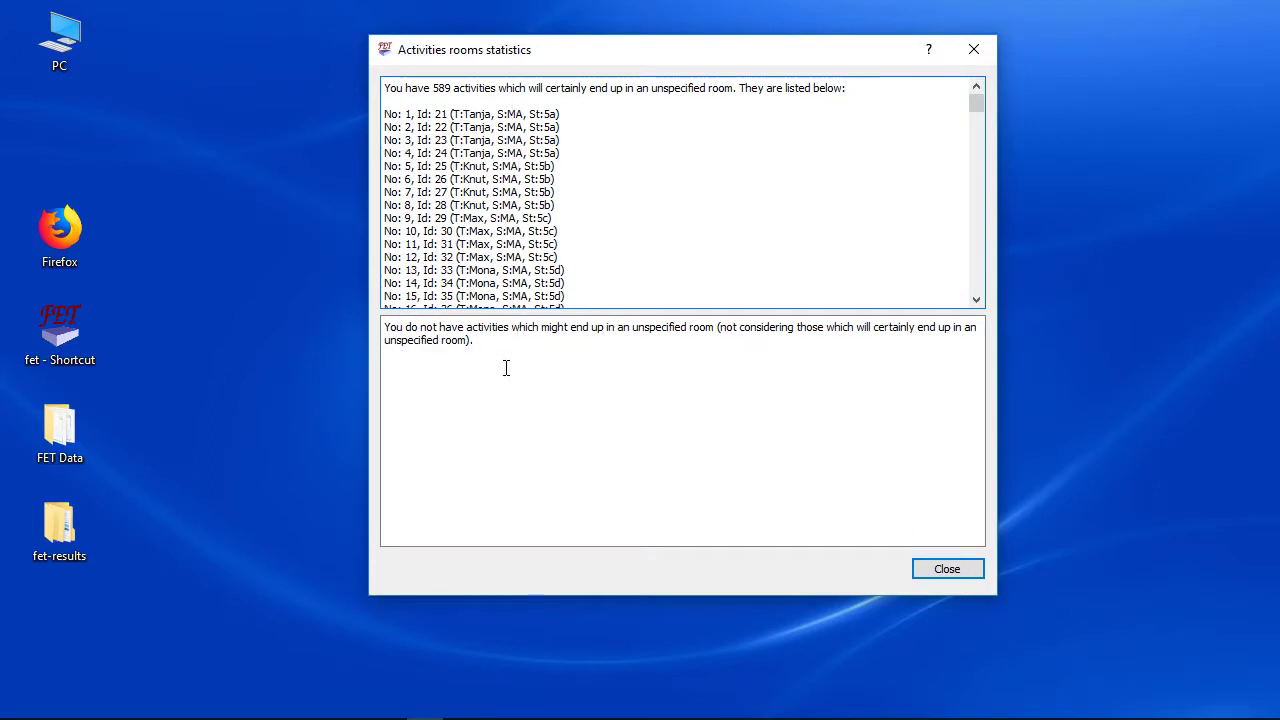
Run the teachers subjects qualifications statistics and confirm every teacher is qualified.
left_click(949, 569)
left_click(520, 117)
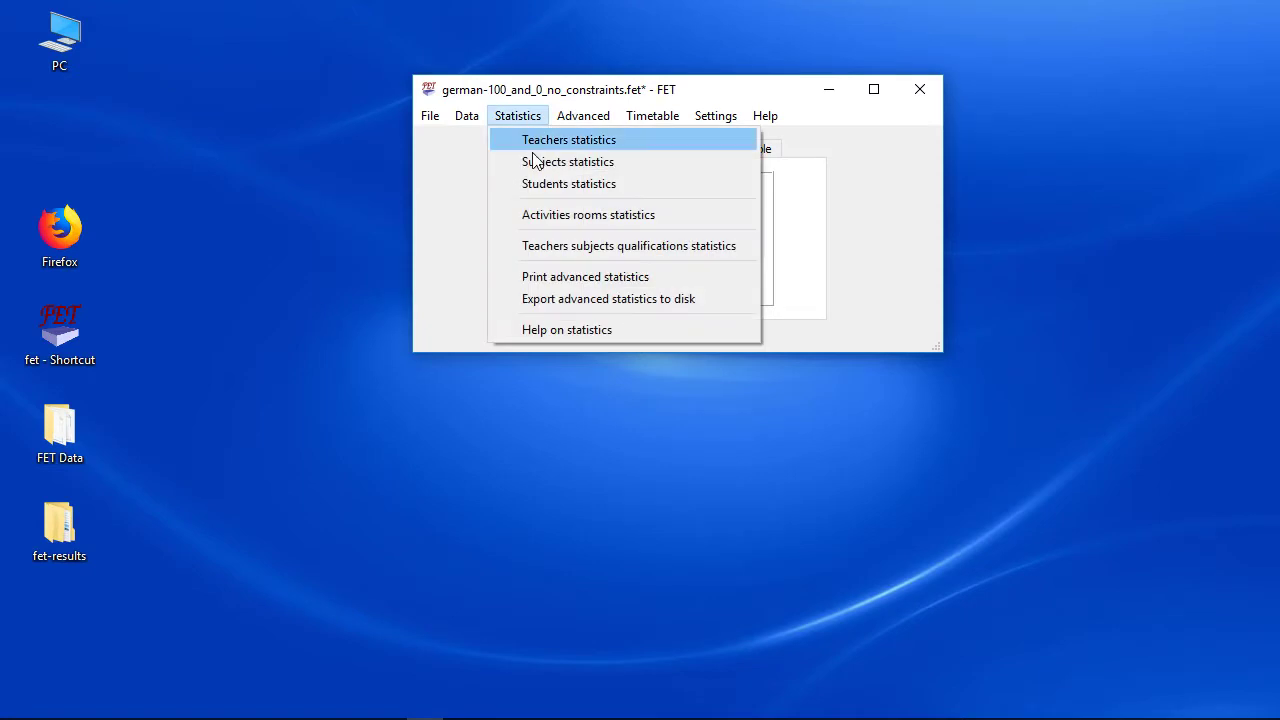
left_click(577, 249)
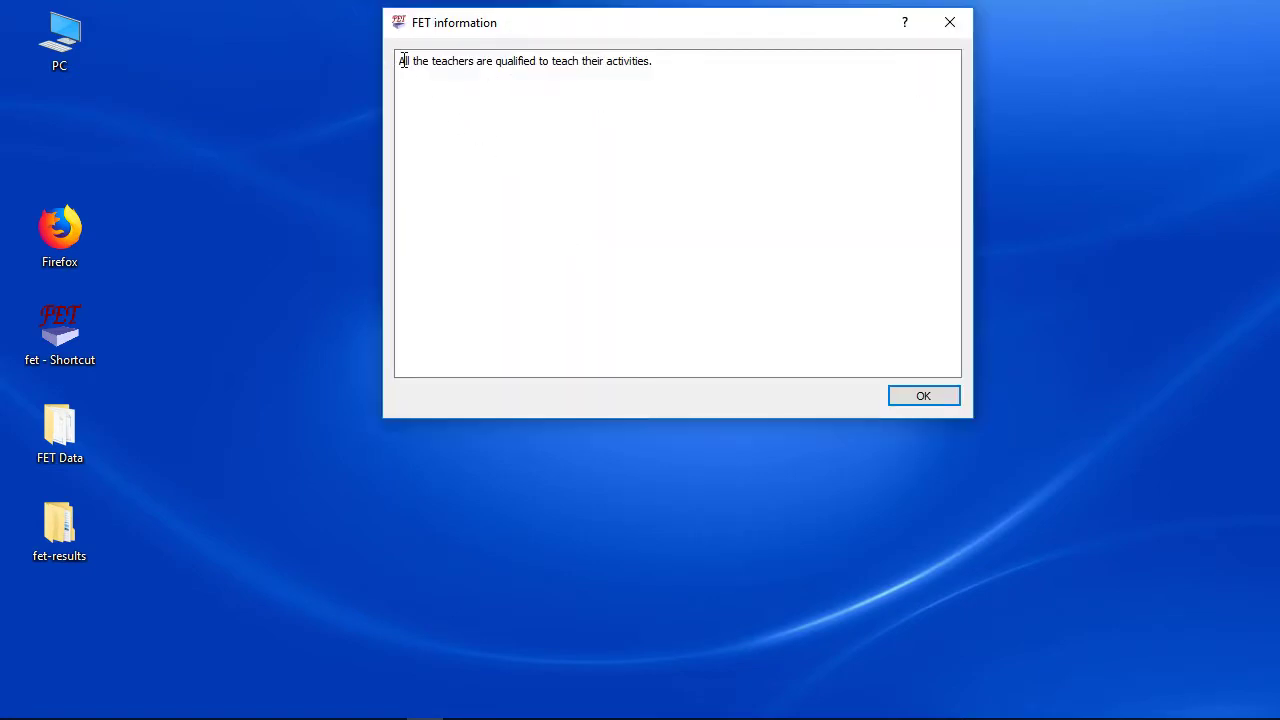
left_click_drag(403, 61, 674, 72)
left_click(728, 121)
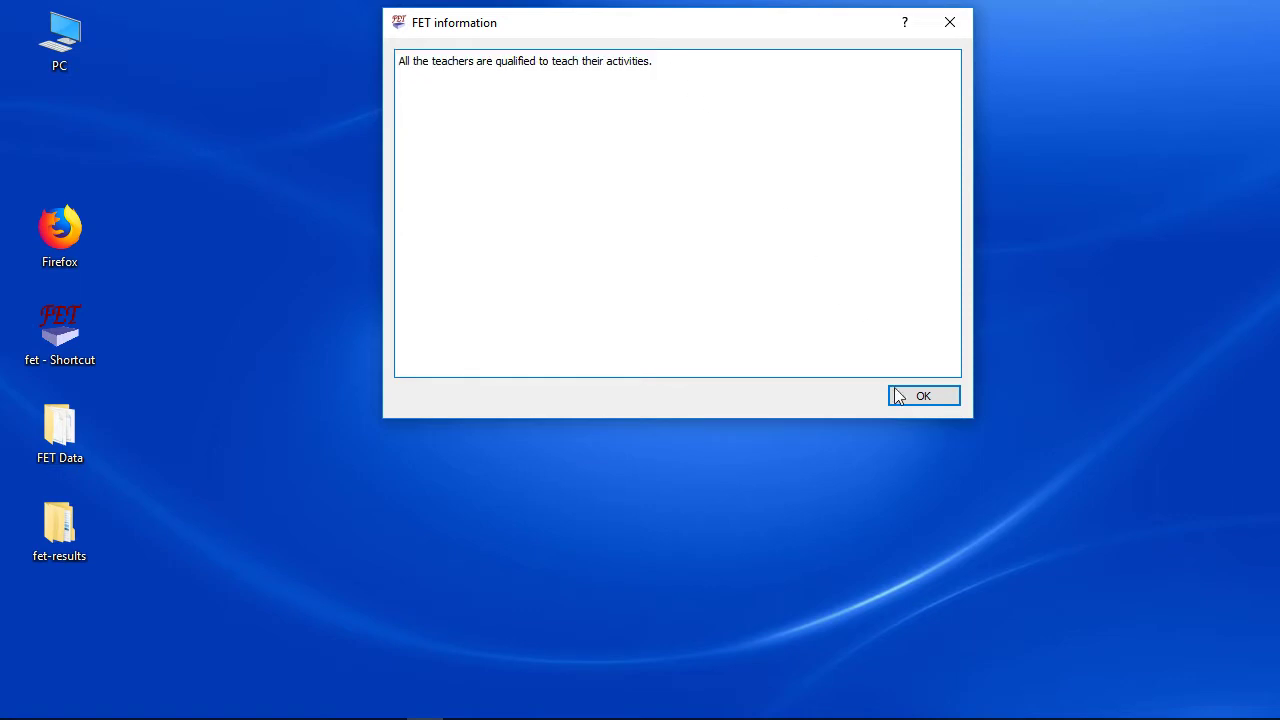
left_click(919, 403)
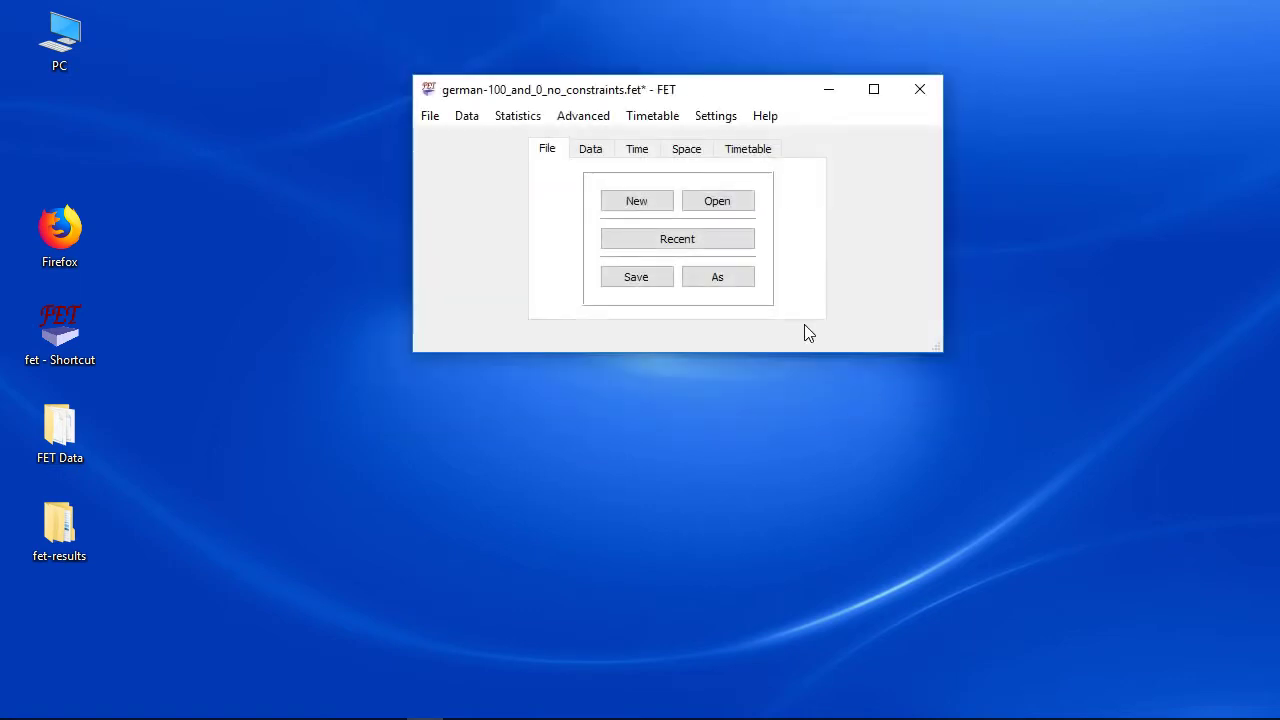
left_click(530, 116)
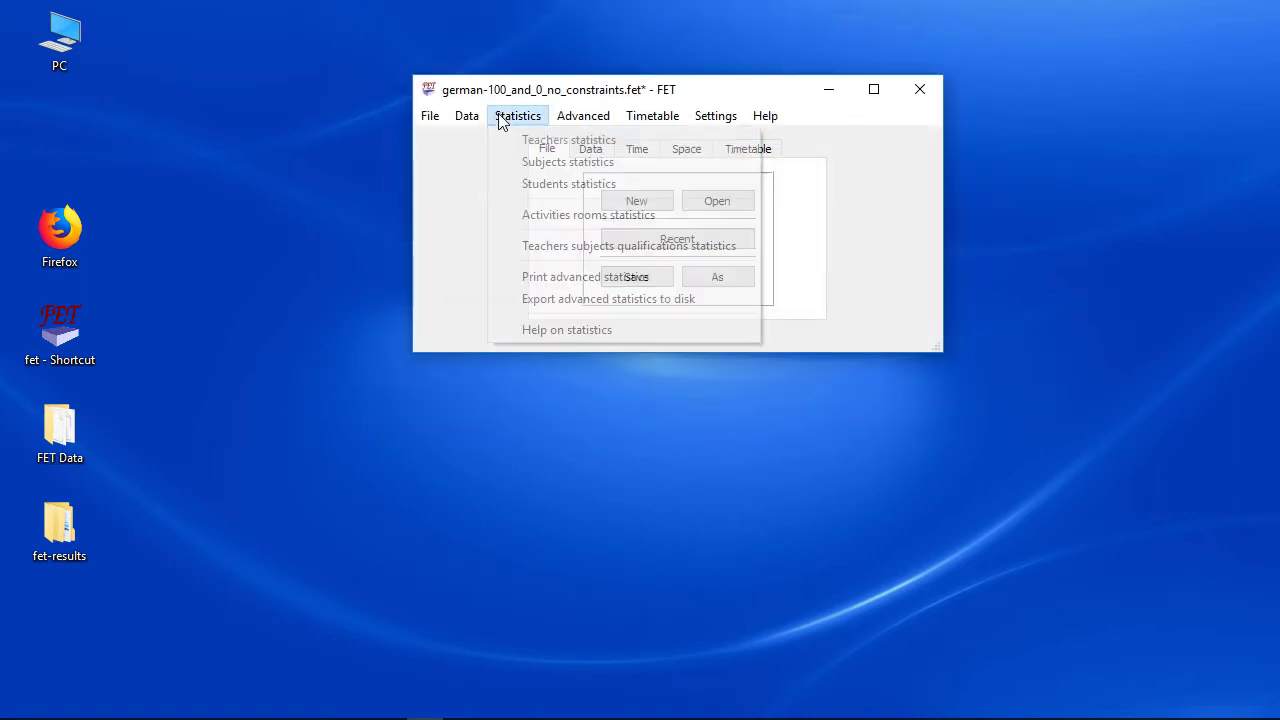
Preview the students-subjects matrix printout from Print advanced statistics, zoomed in.
left_click(579, 283)
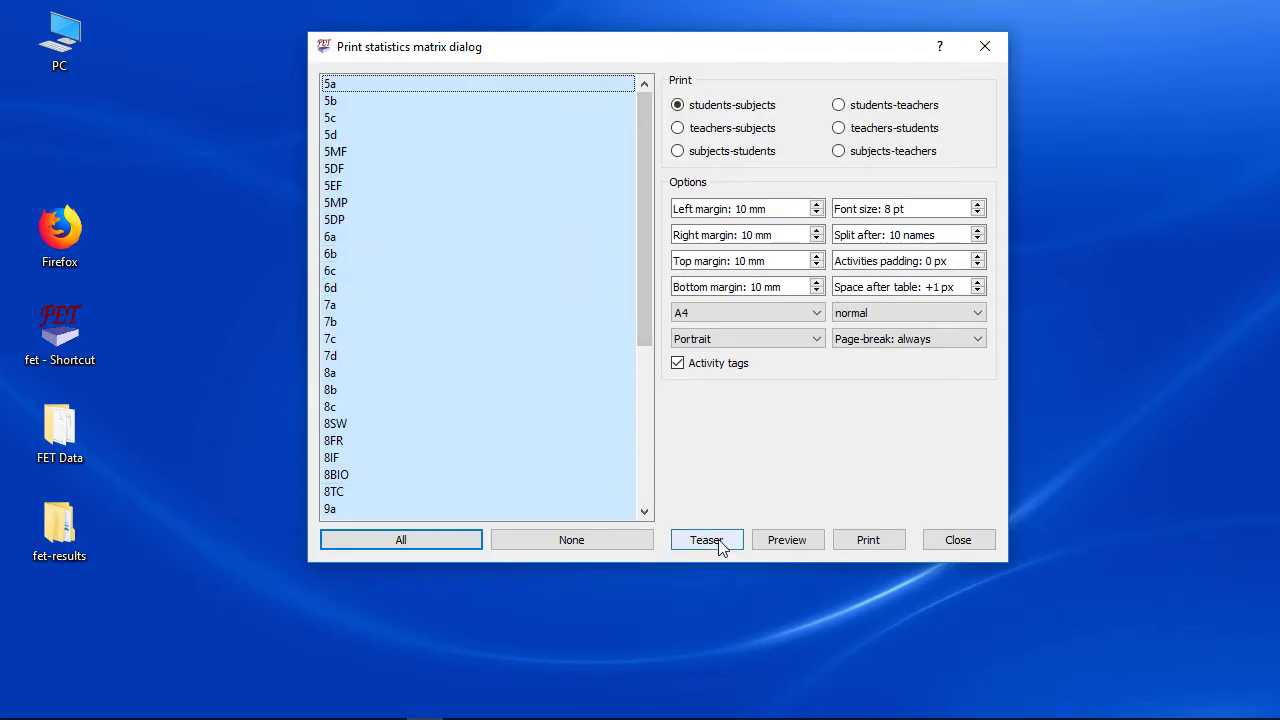
left_click(771, 540)
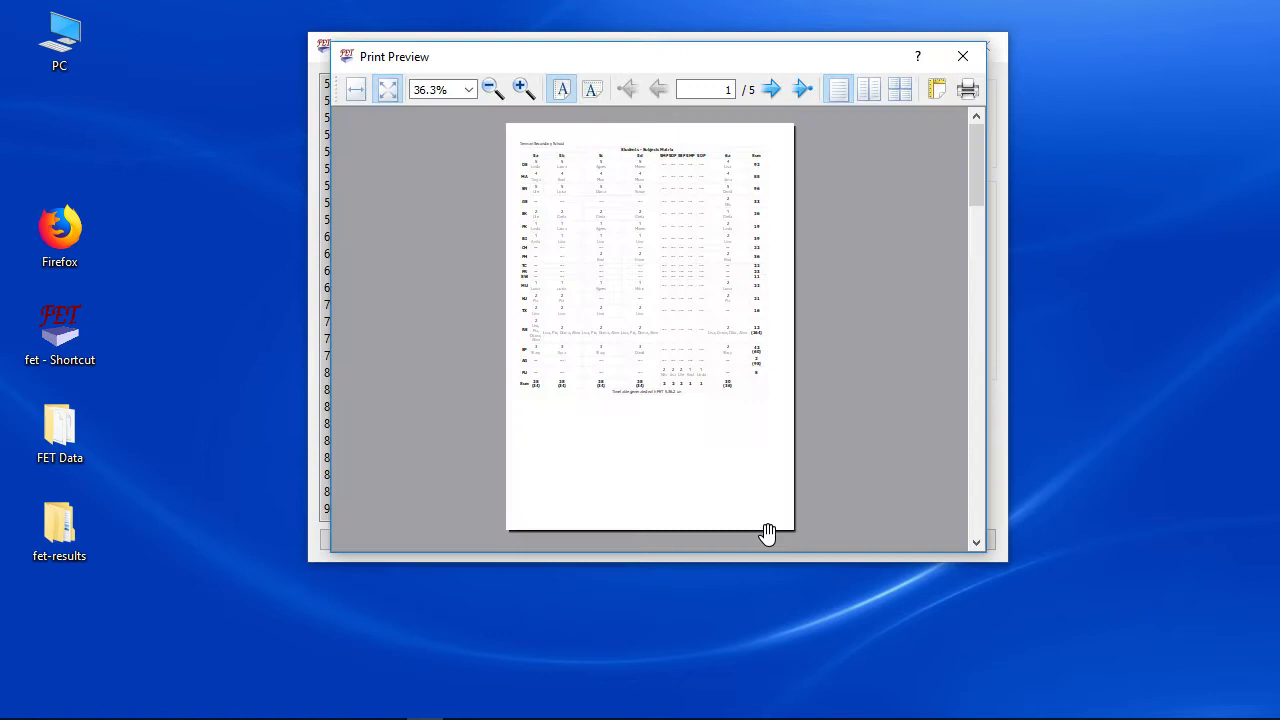
double_click(520, 88)
triple_click(520, 88)
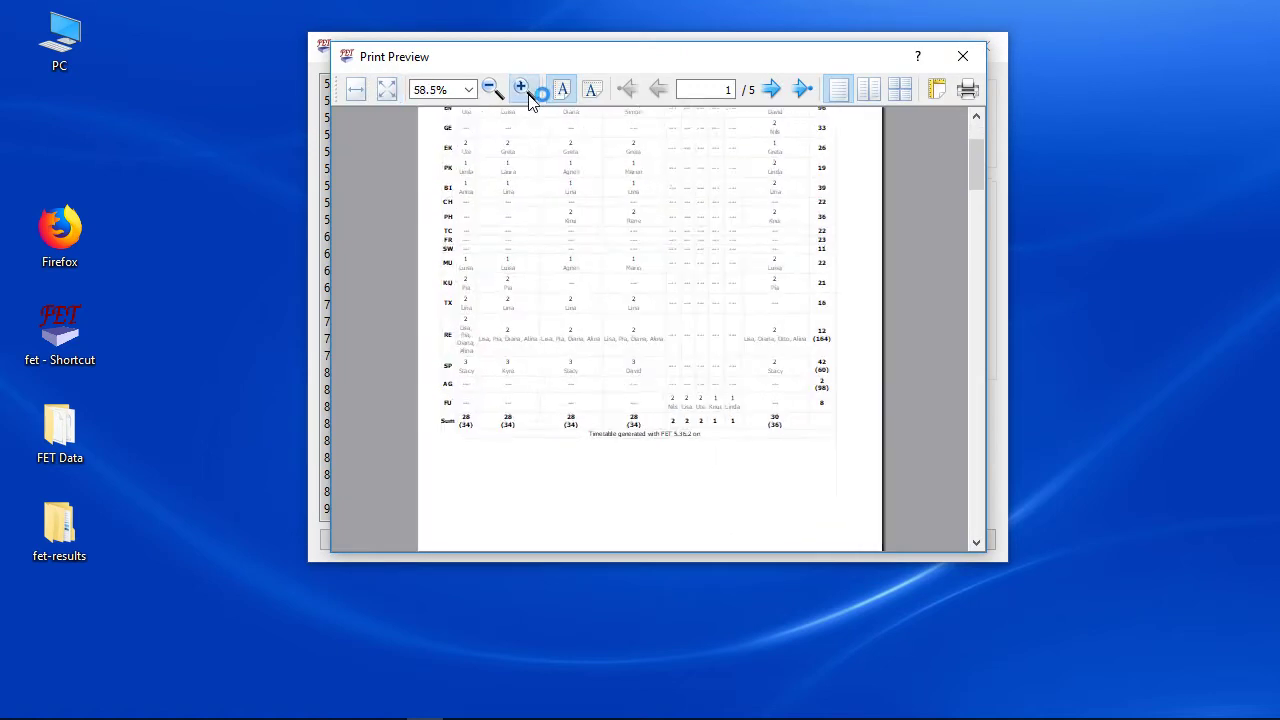
double_click(520, 88)
double_click(520, 88)
left_click_drag(541, 204, 600, 386)
scroll(571, 251, "up", 1)
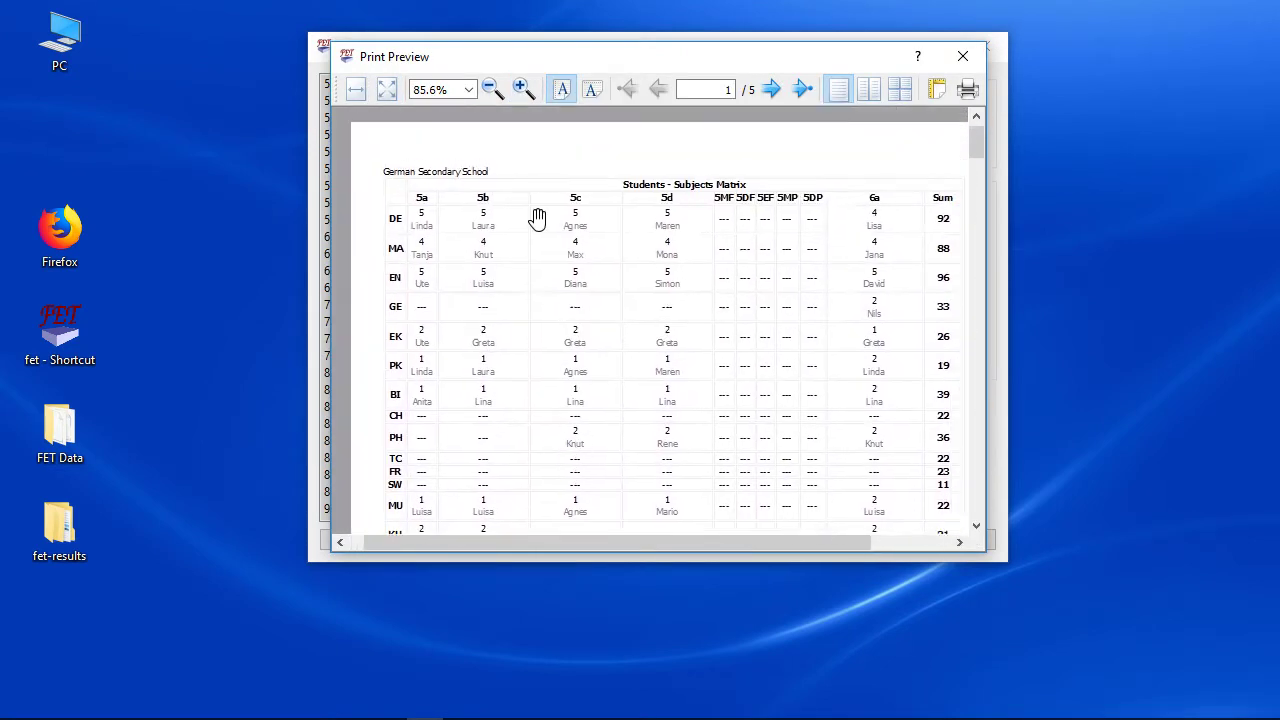
left_click(525, 89)
left_click(522, 89)
left_click_drag(531, 211, 587, 304)
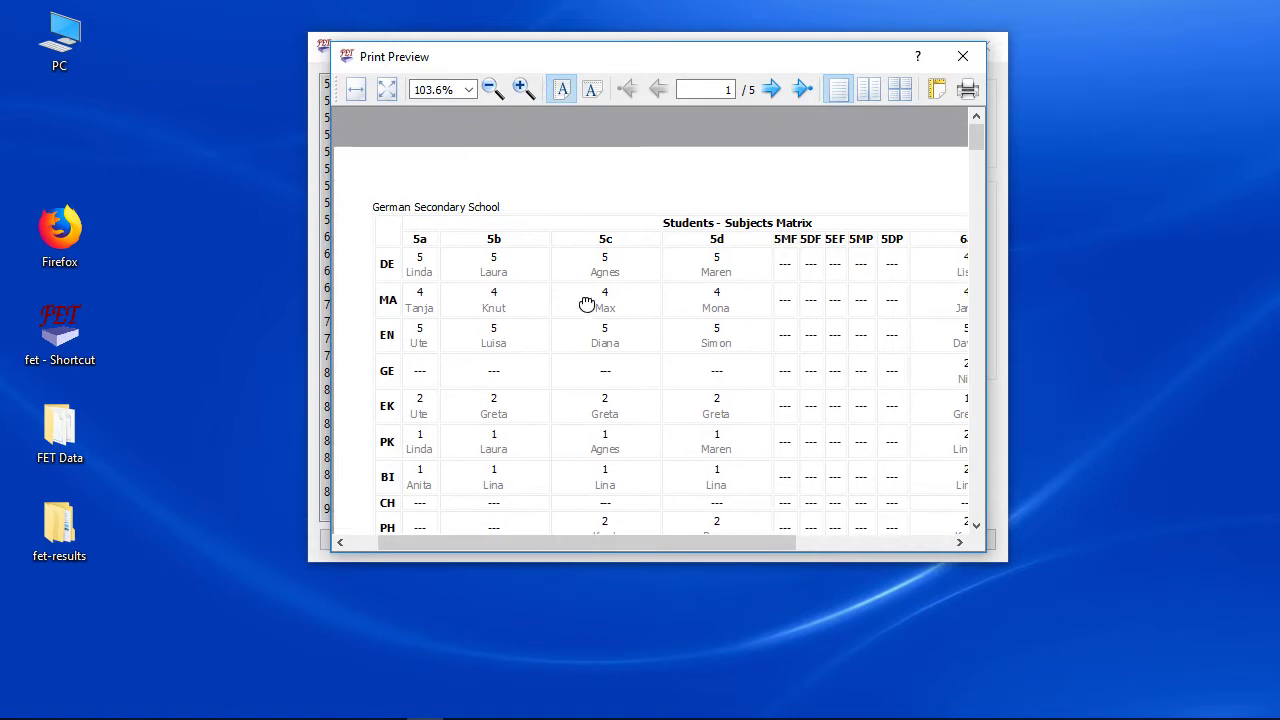
left_click(963, 57)
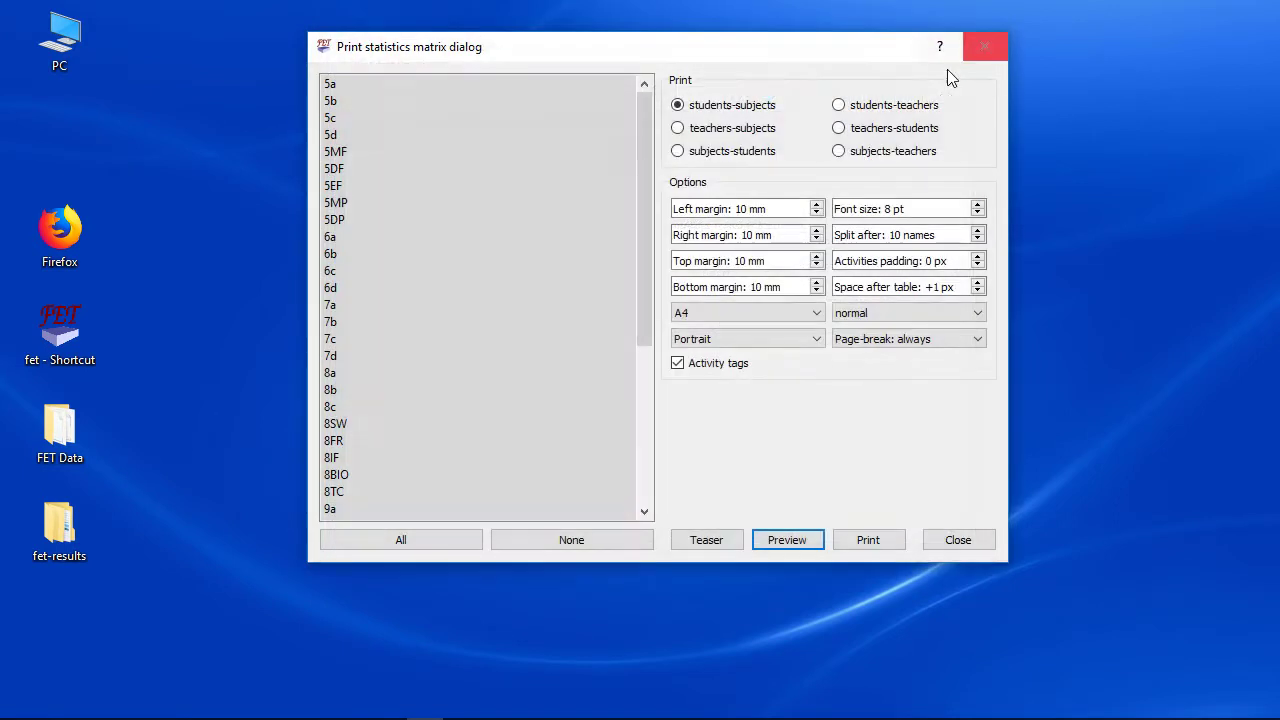
Preview the subjects-students matrix printout zoomed in, then close the printing options.
left_click(679, 151)
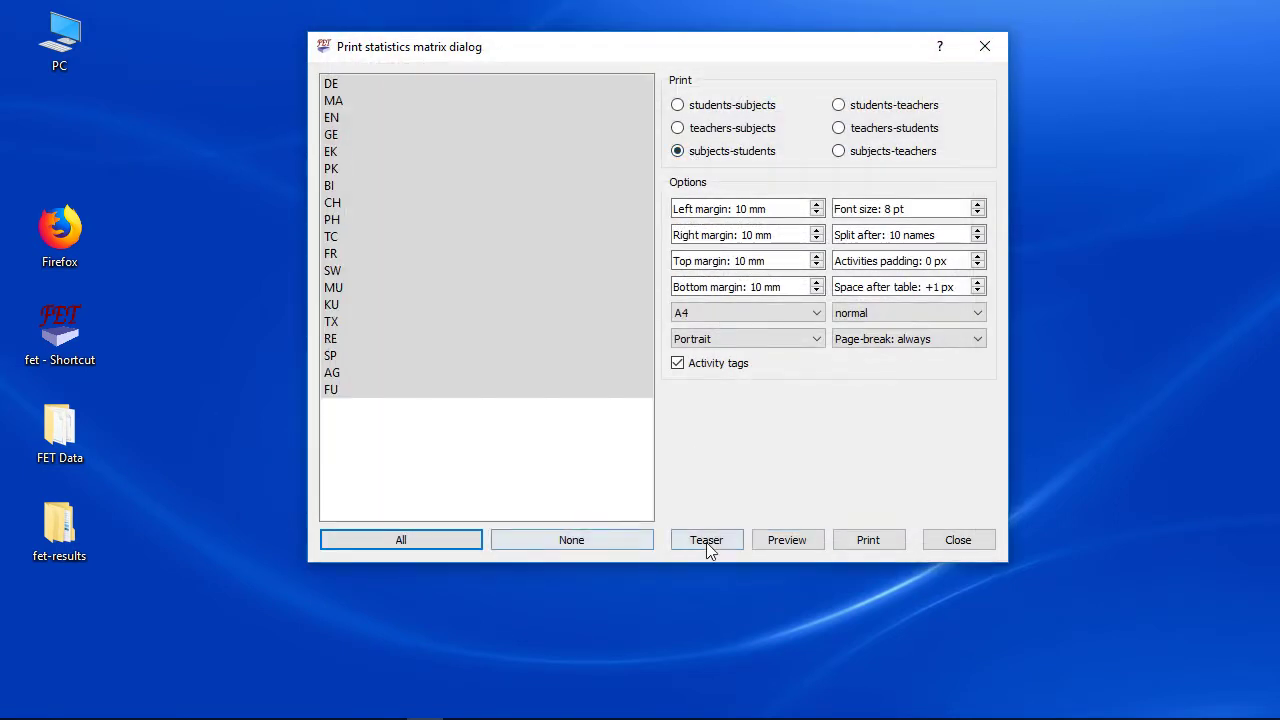
left_click(785, 542)
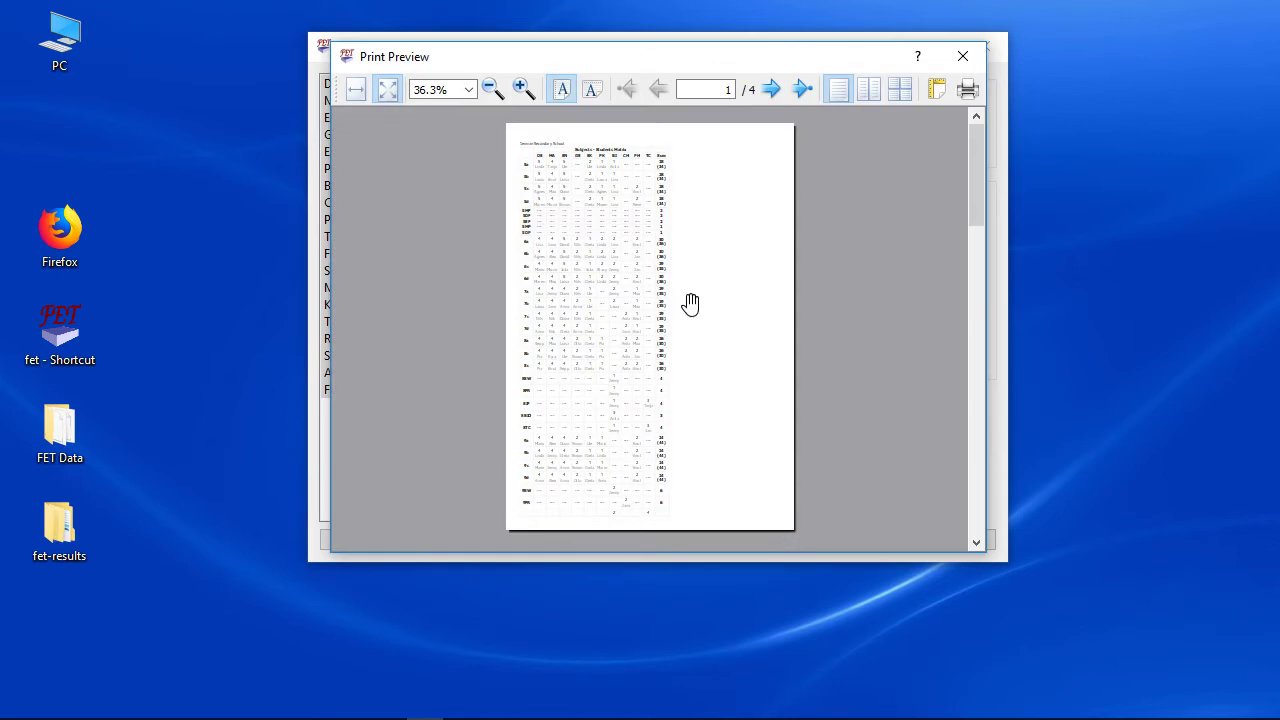
left_click(523, 89)
left_click(523, 89)
left_click(523, 89)
left_click(523, 89)
left_click(523, 89)
left_click(523, 89)
left_click(523, 89)
left_click(523, 89)
left_click(523, 89)
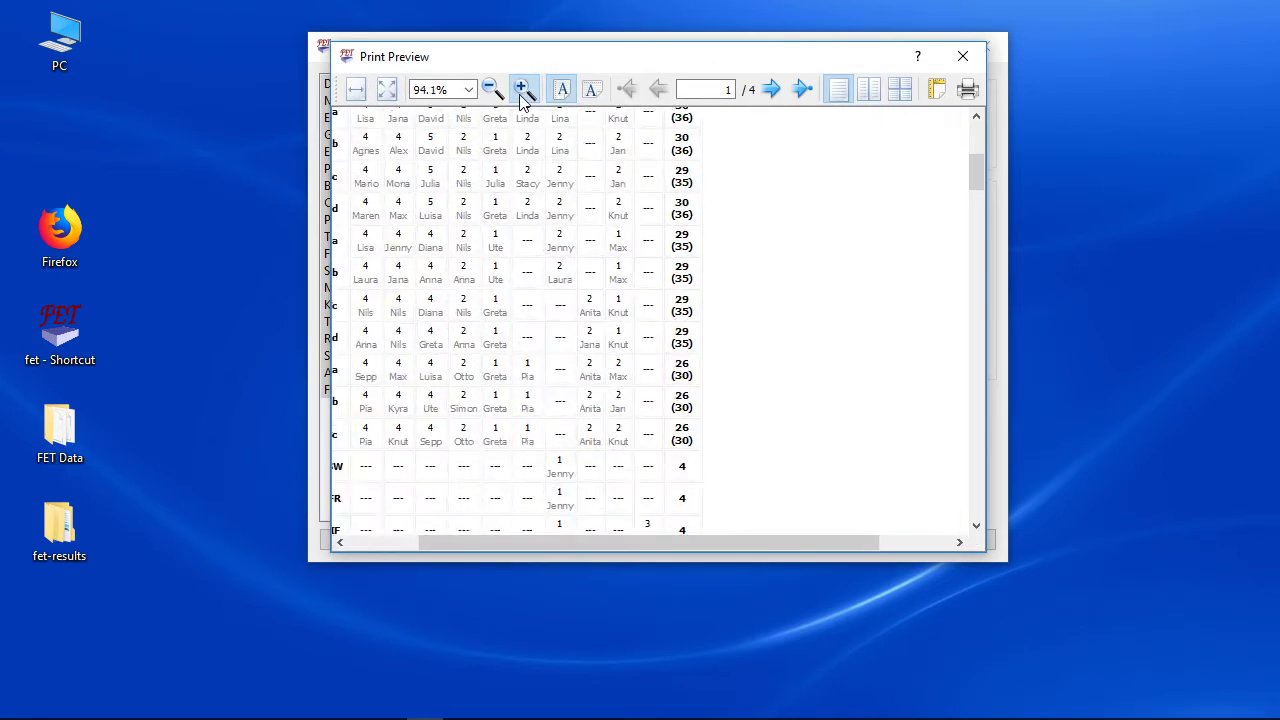
left_click(523, 89)
left_click(523, 89)
left_click(523, 89)
left_click_drag(449, 200, 749, 543)
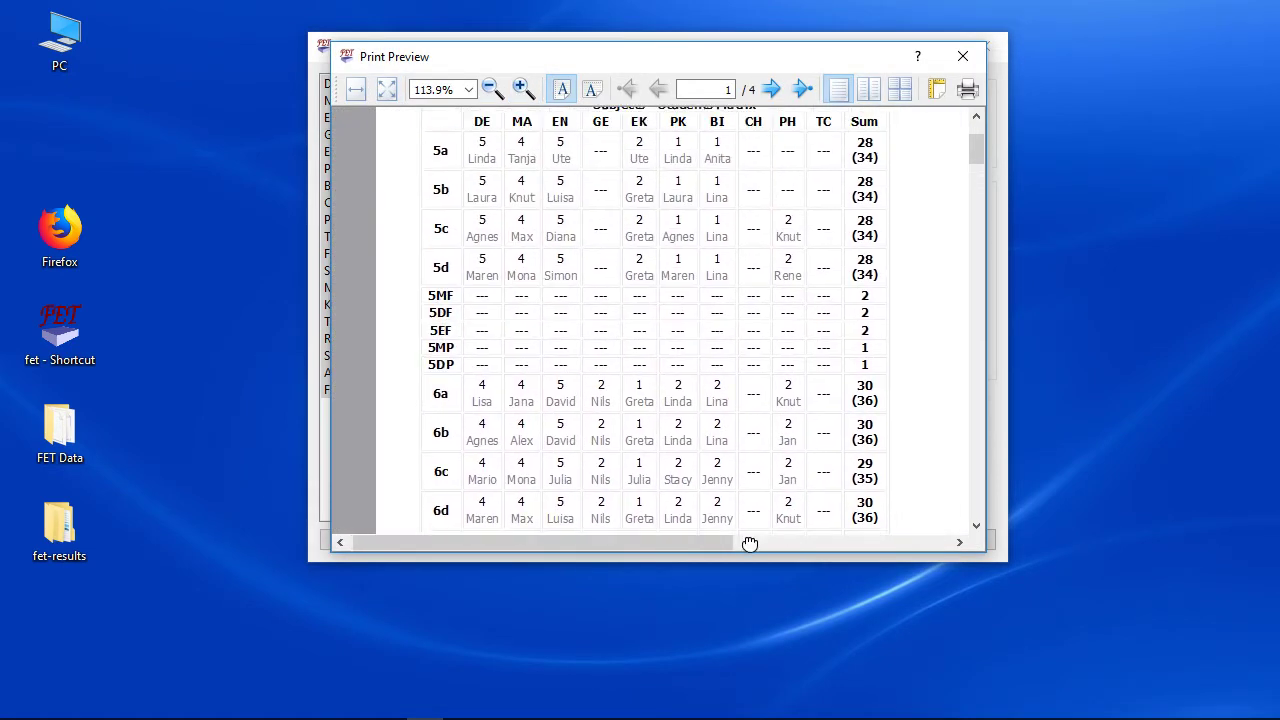
left_click(962, 57)
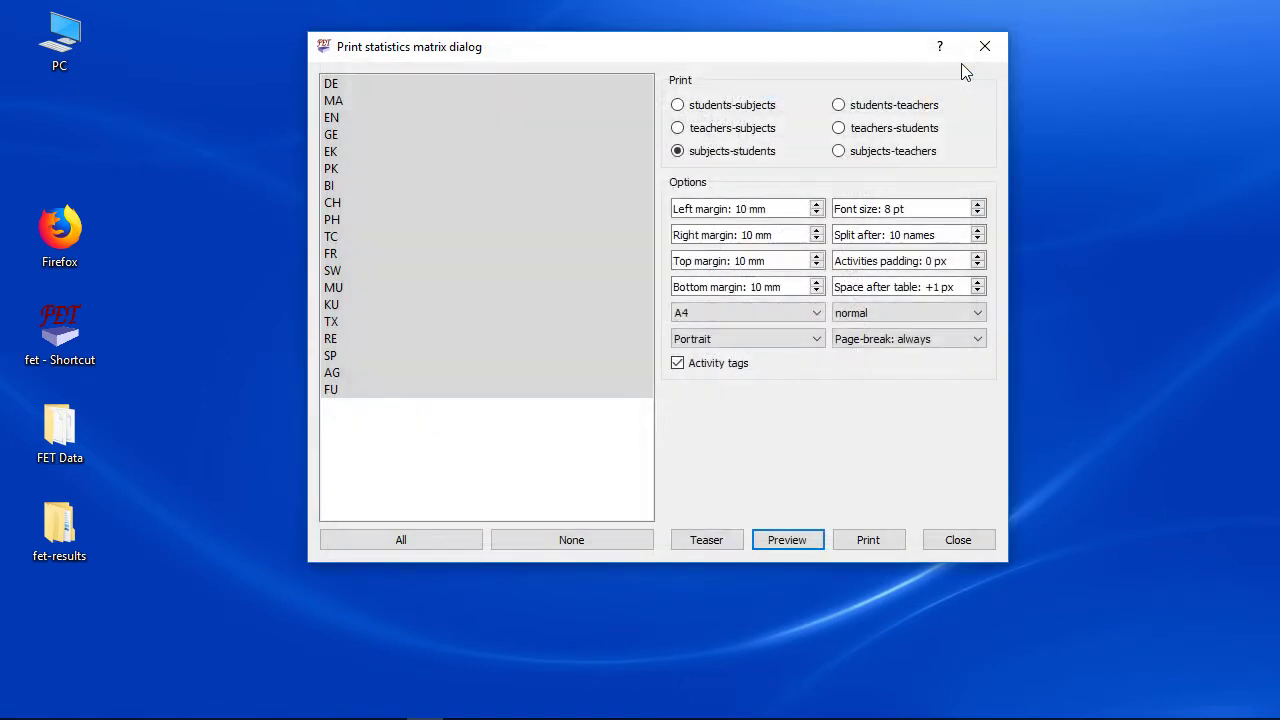
left_click(982, 47)
Generate a new timetable, placing all 589 activities.
left_click(646, 118)
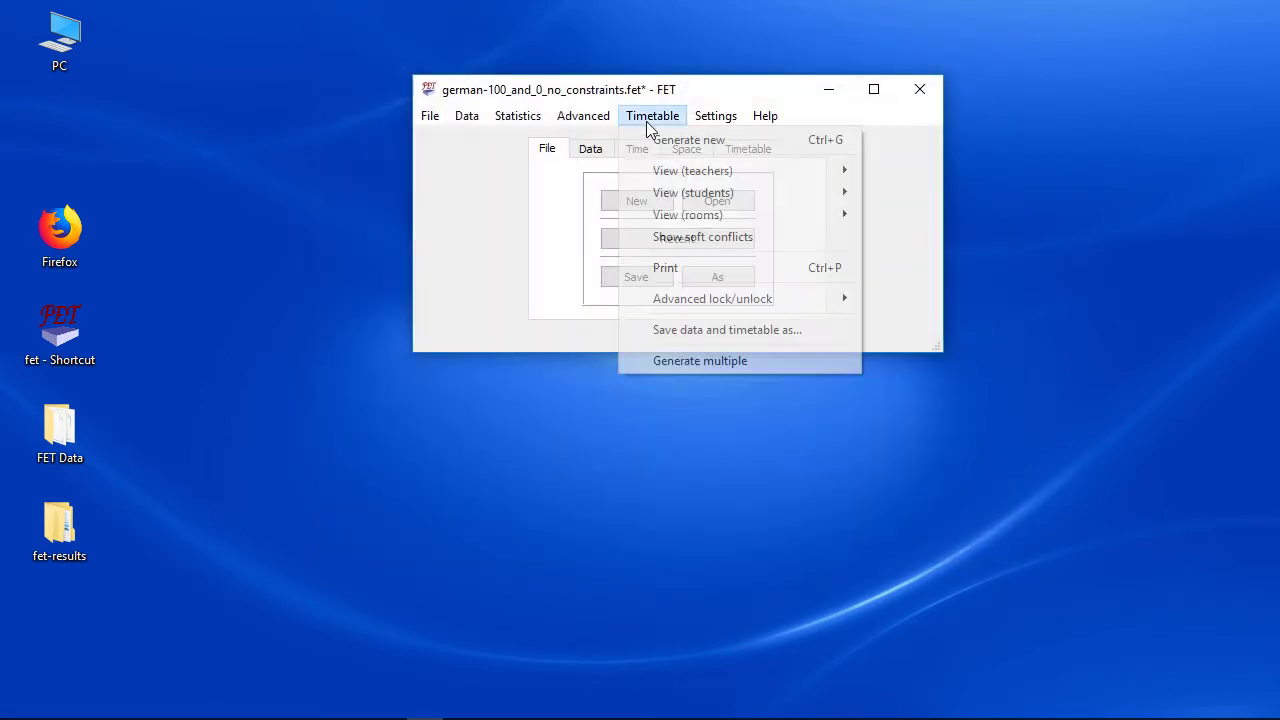
left_click(657, 137)
left_click(614, 541)
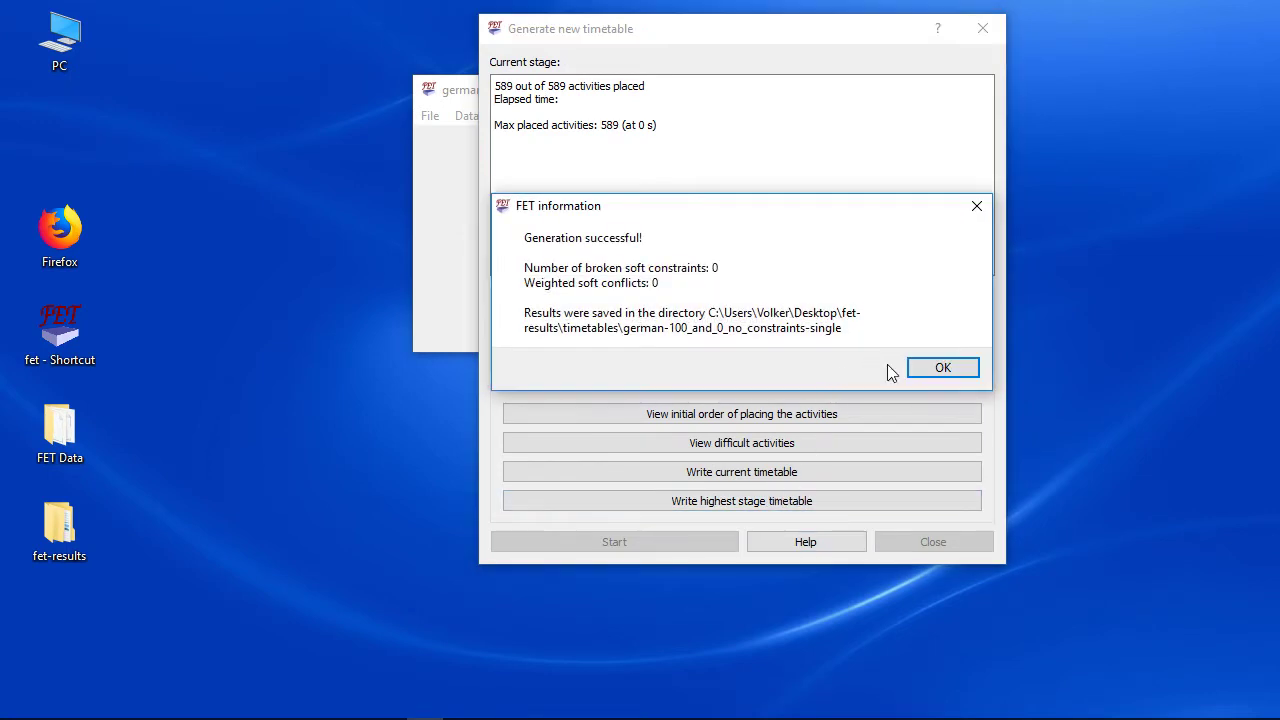
left_click(942, 368)
Open the fet-results statistics folder for german-100_and_0_no_constraints and view a matrix page.
left_click(932, 541)
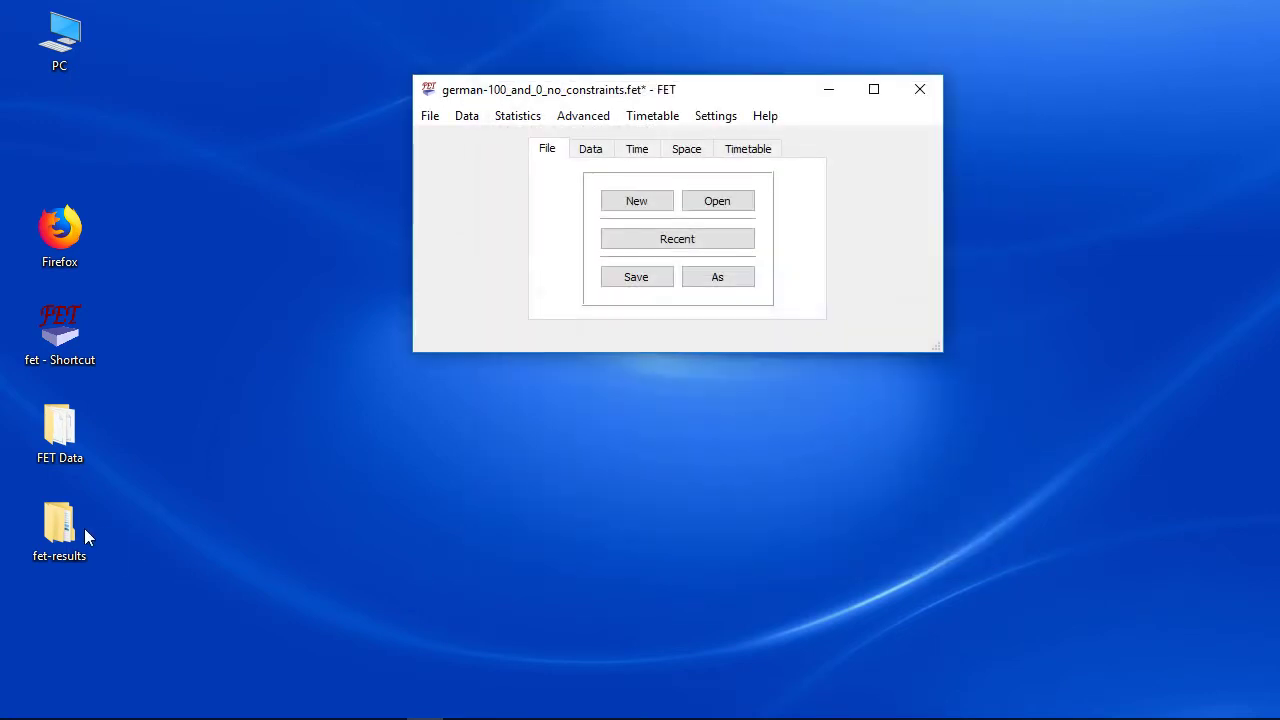
double_click(84, 530)
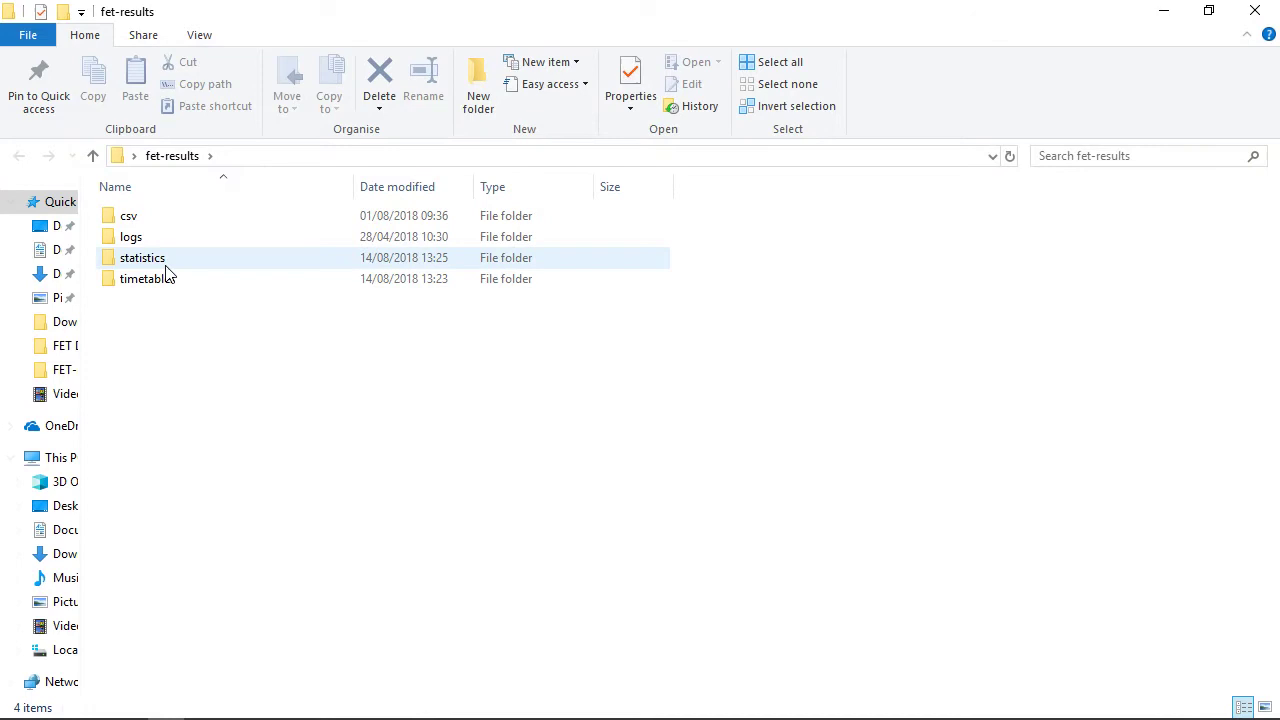
double_click(166, 264)
double_click(165, 218)
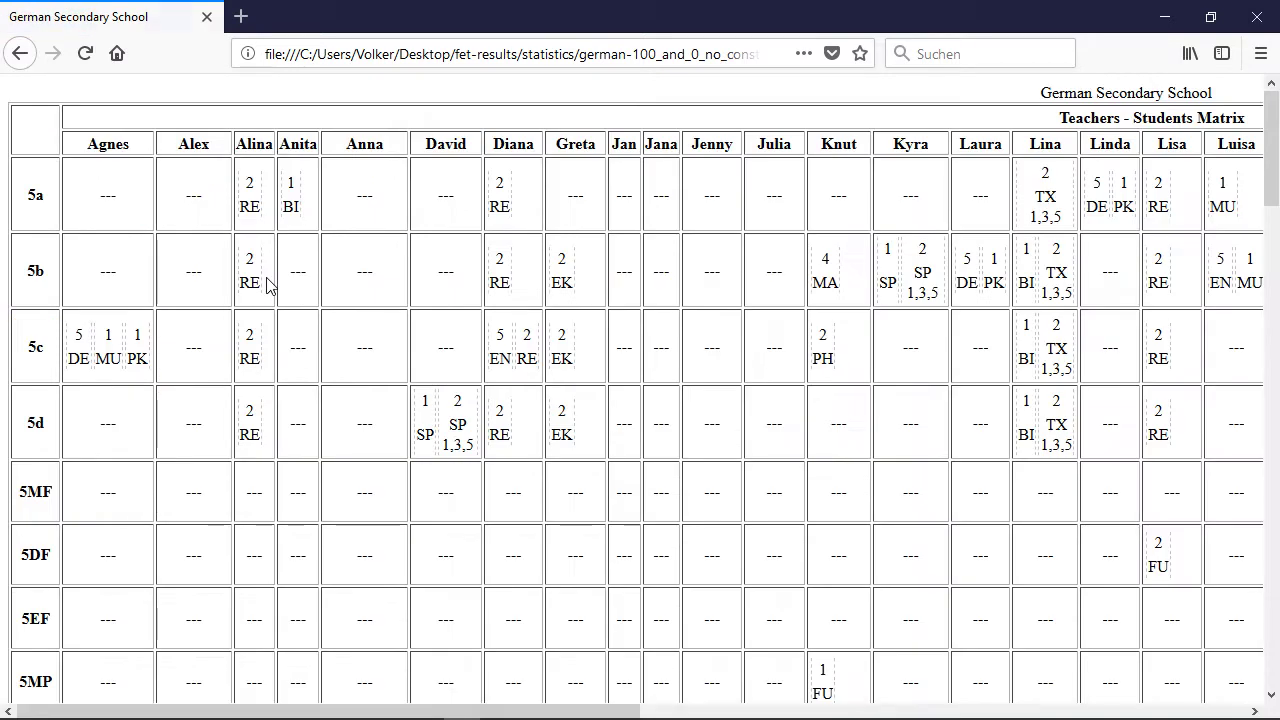
left_click(1256, 16)
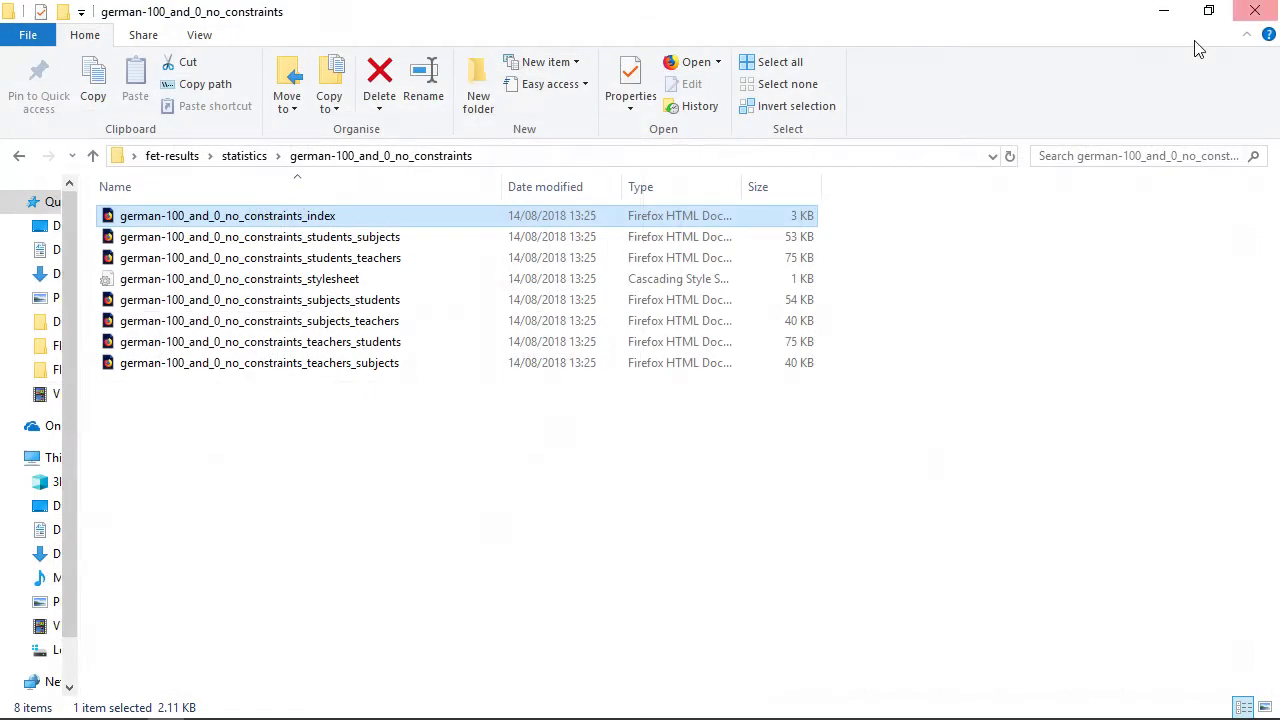
Open the index page from timetables > german-100_and_0_no_constraints-single in Firefox.
left_click(248, 156)
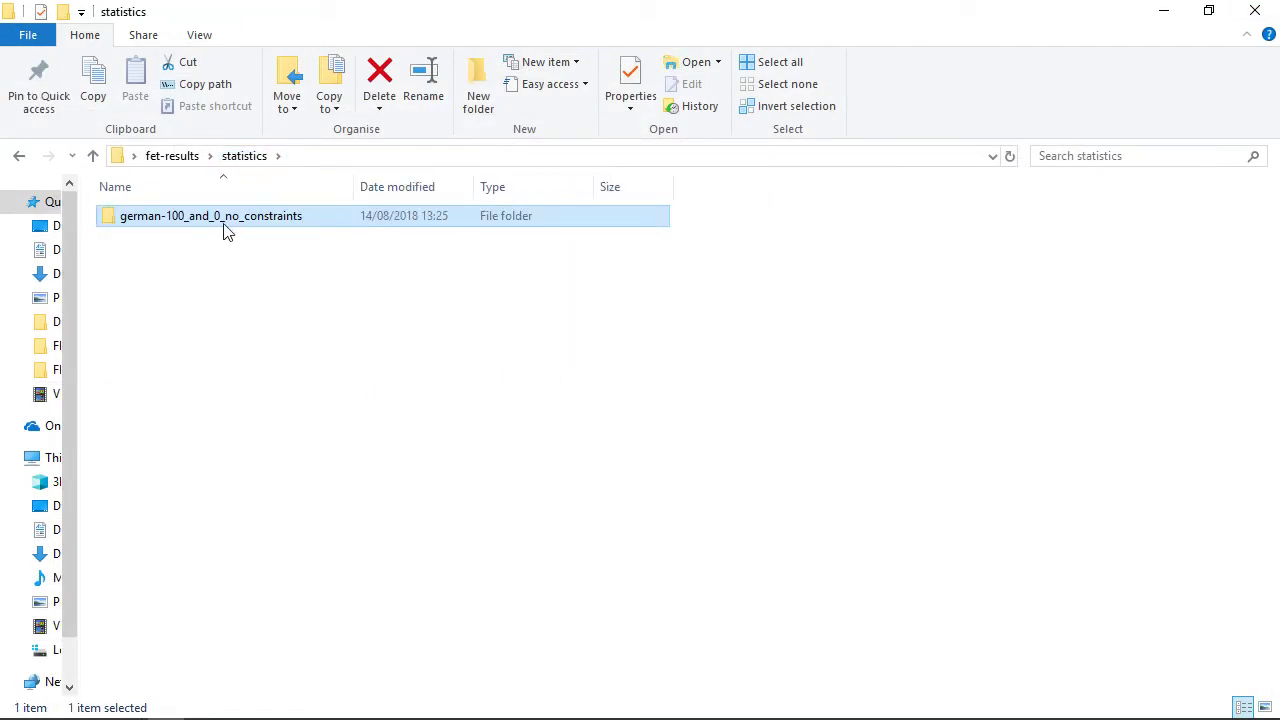
left_click(192, 158)
left_click(168, 287)
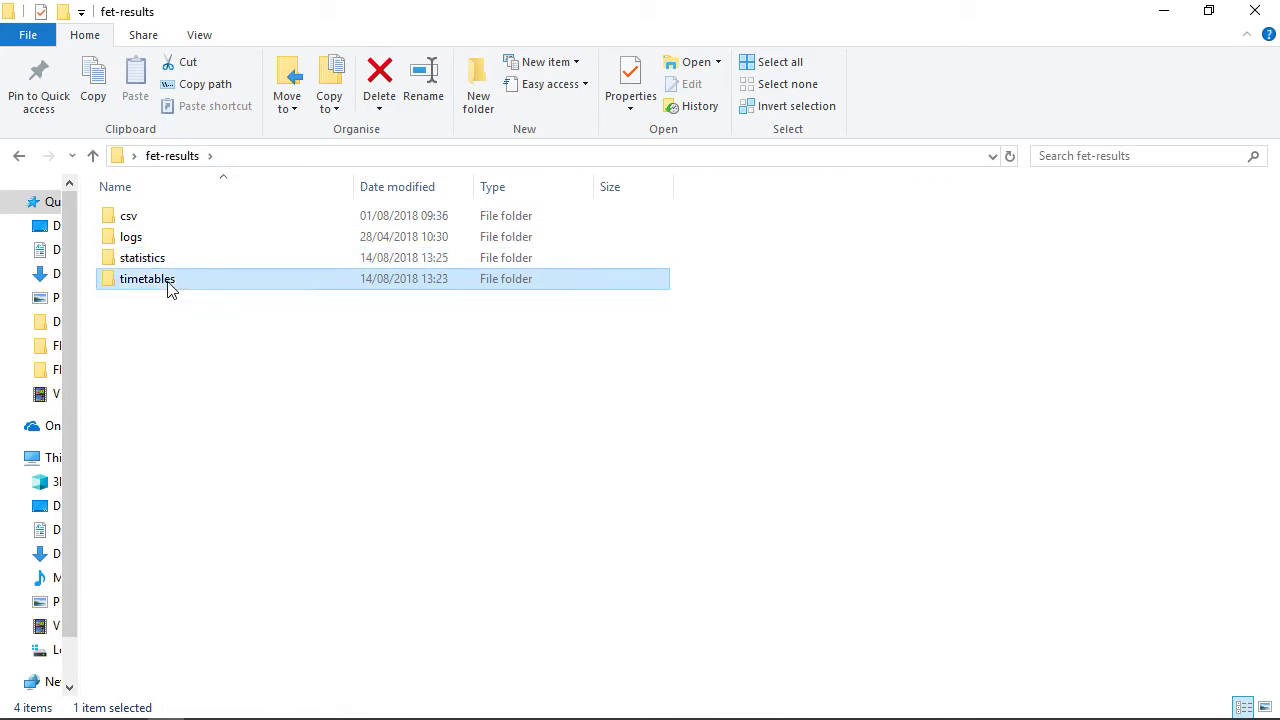
double_click(168, 283)
double_click(183, 220)
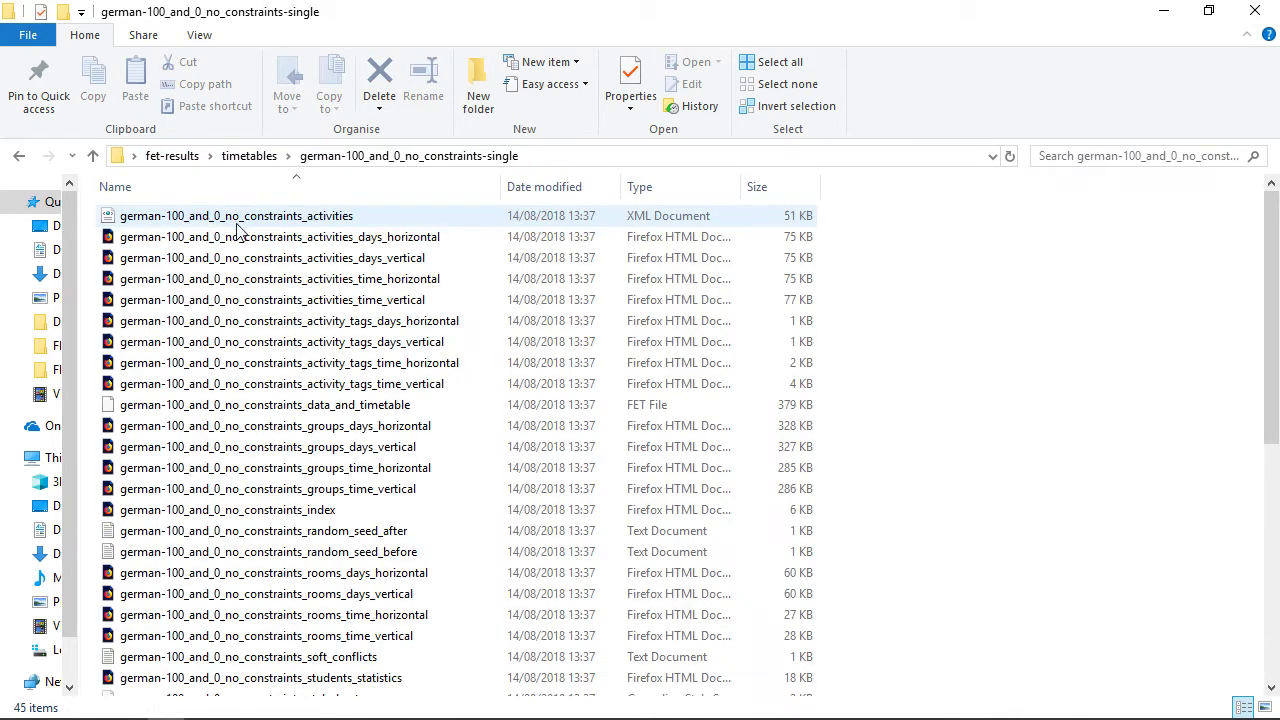
left_click(321, 515)
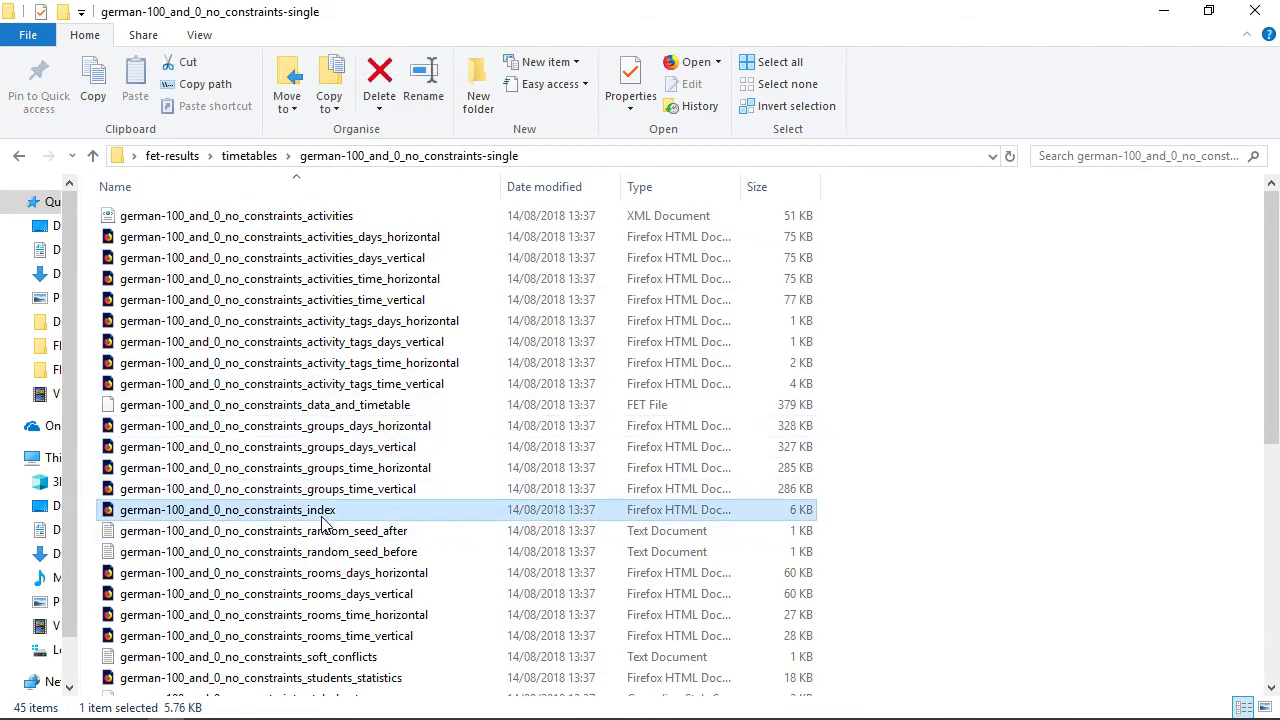
double_click(321, 520)
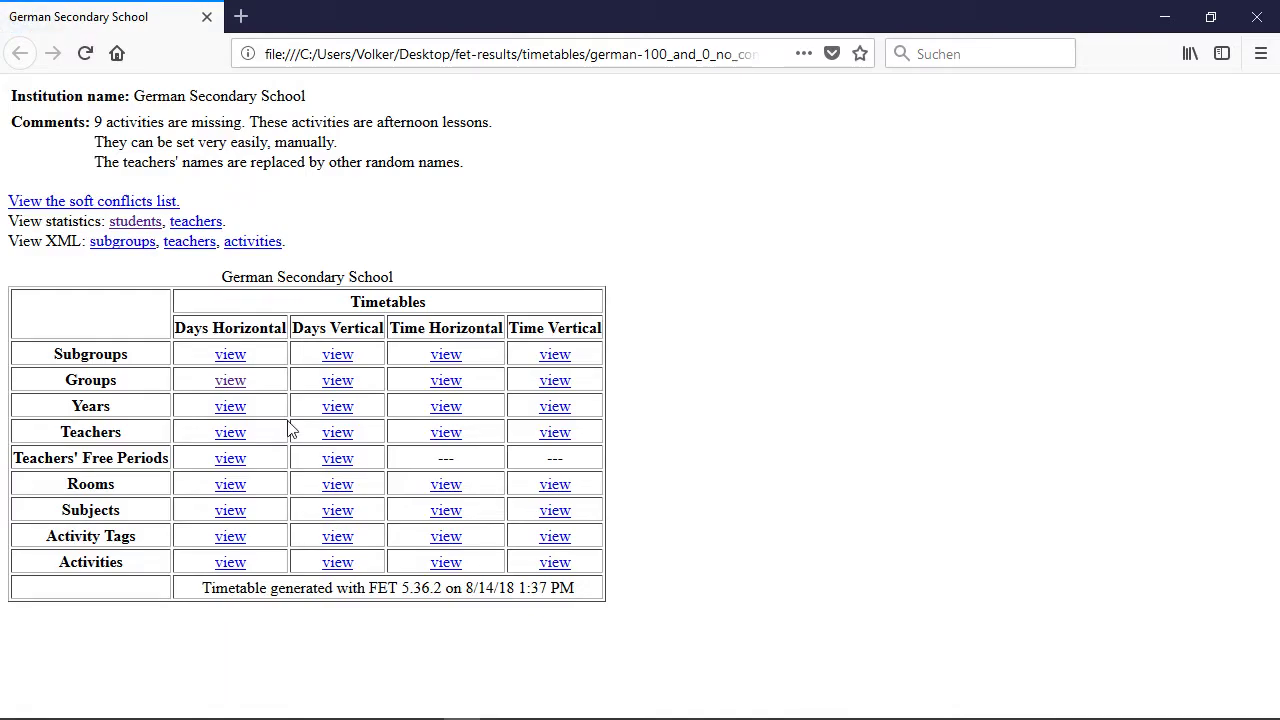
View the students statistics page, then close Firefox and File Explorer.
left_click(135, 221)
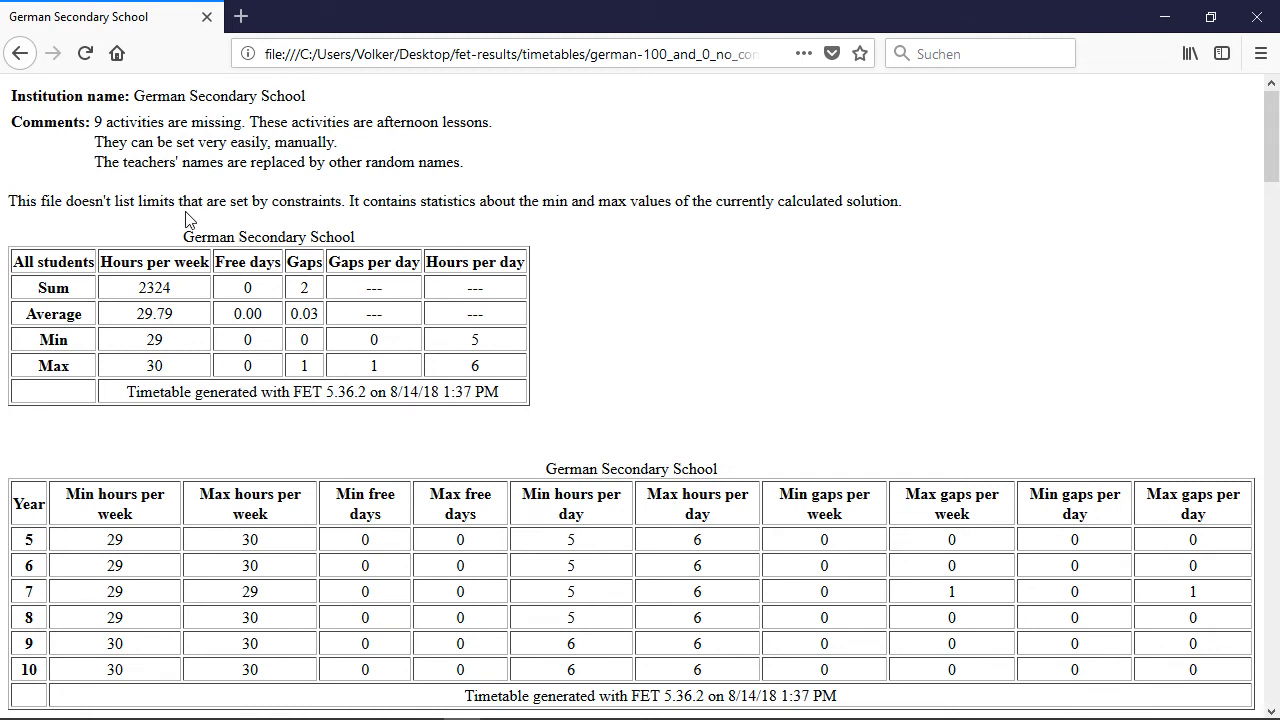
left_click(1256, 22)
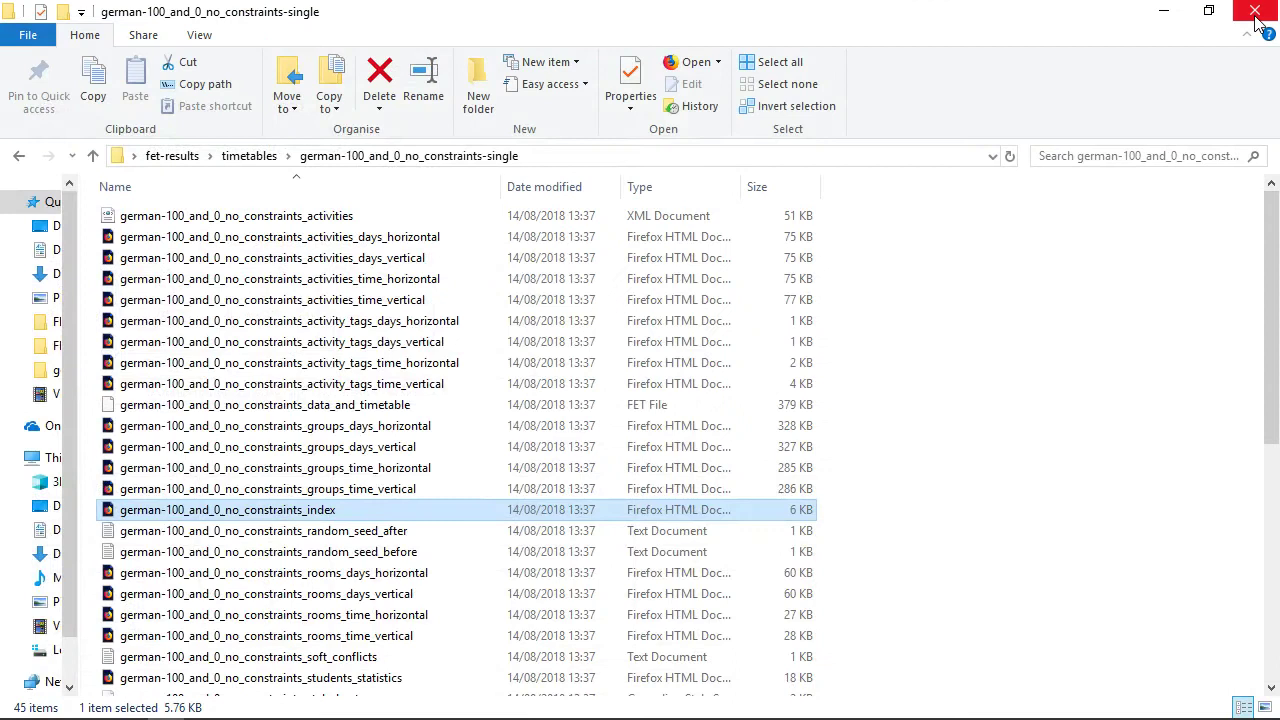
left_click(1257, 22)
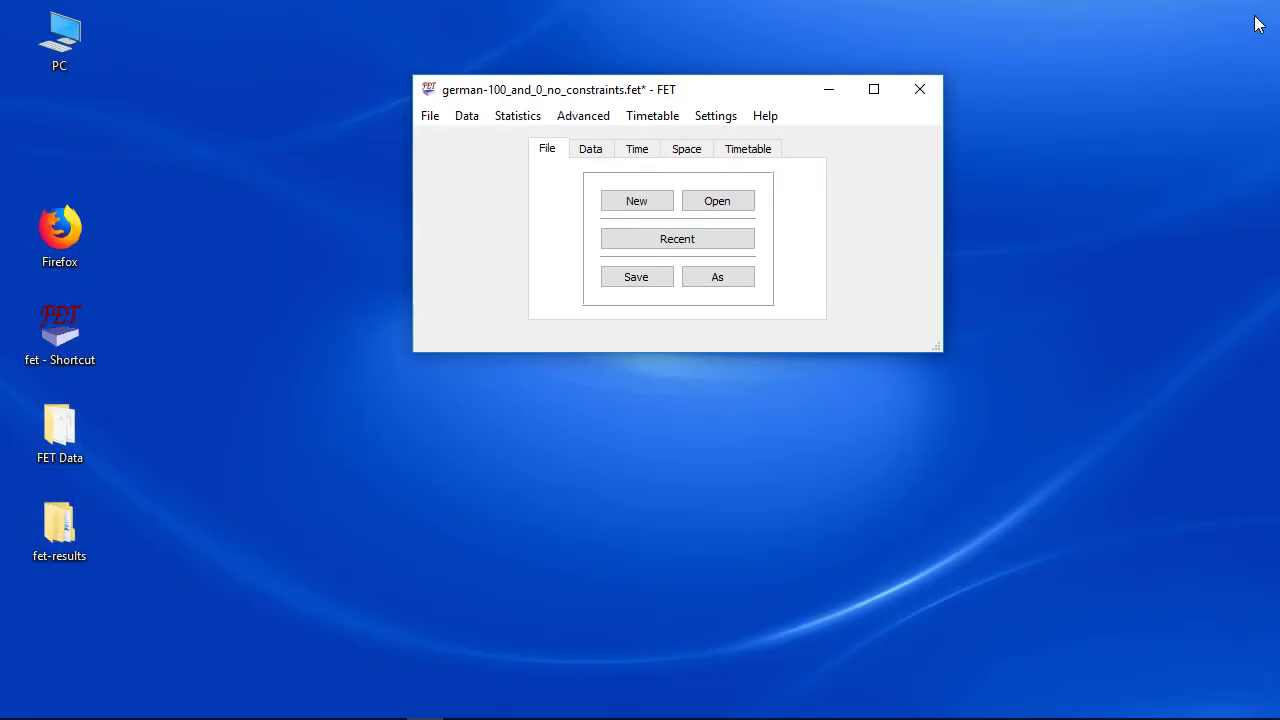